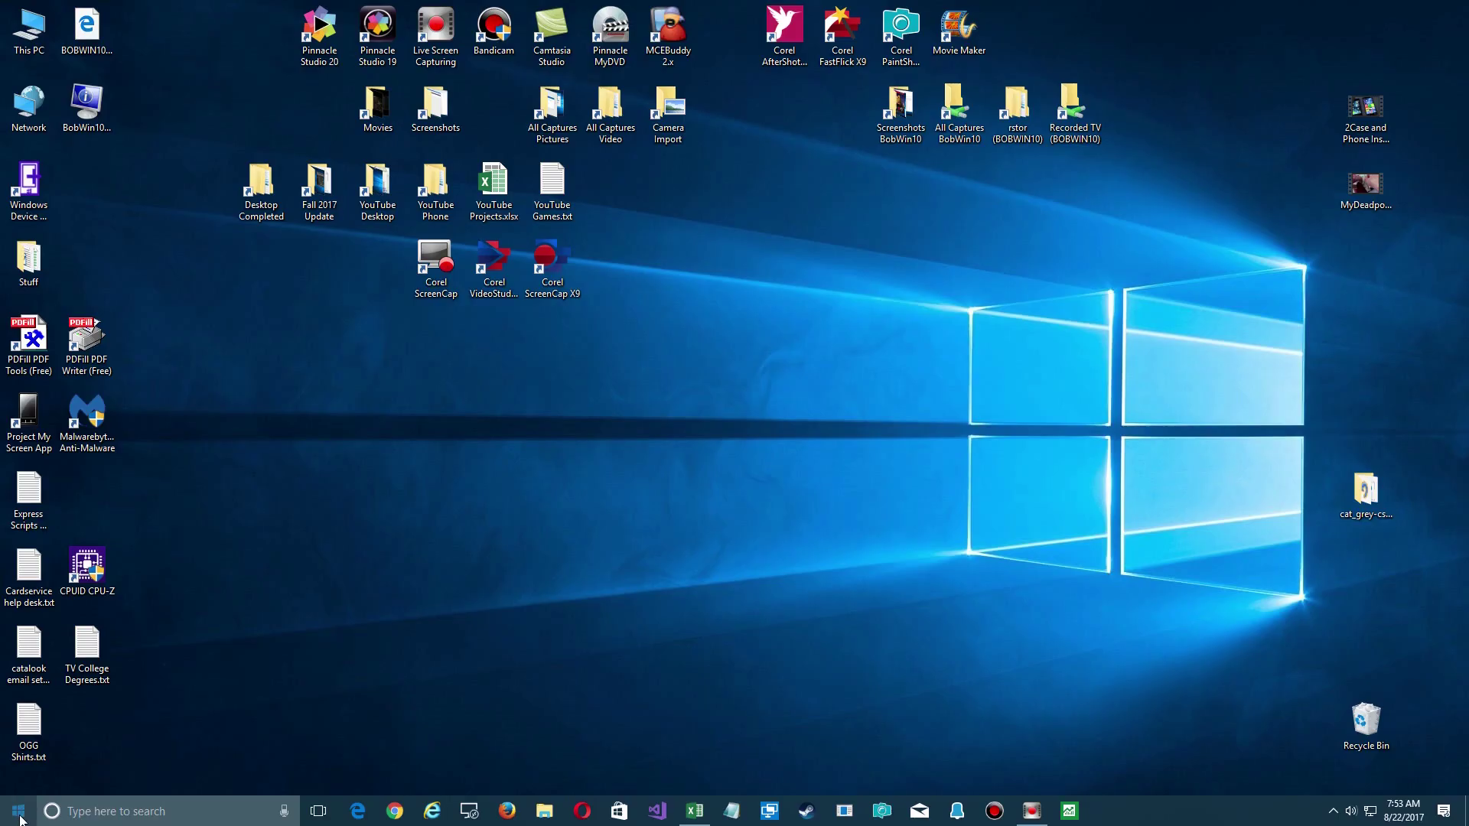
Open the Calendar app and expand the calendar list of the first Outlook account.
{"action": "left_click", "coordinate": [21, 819]}
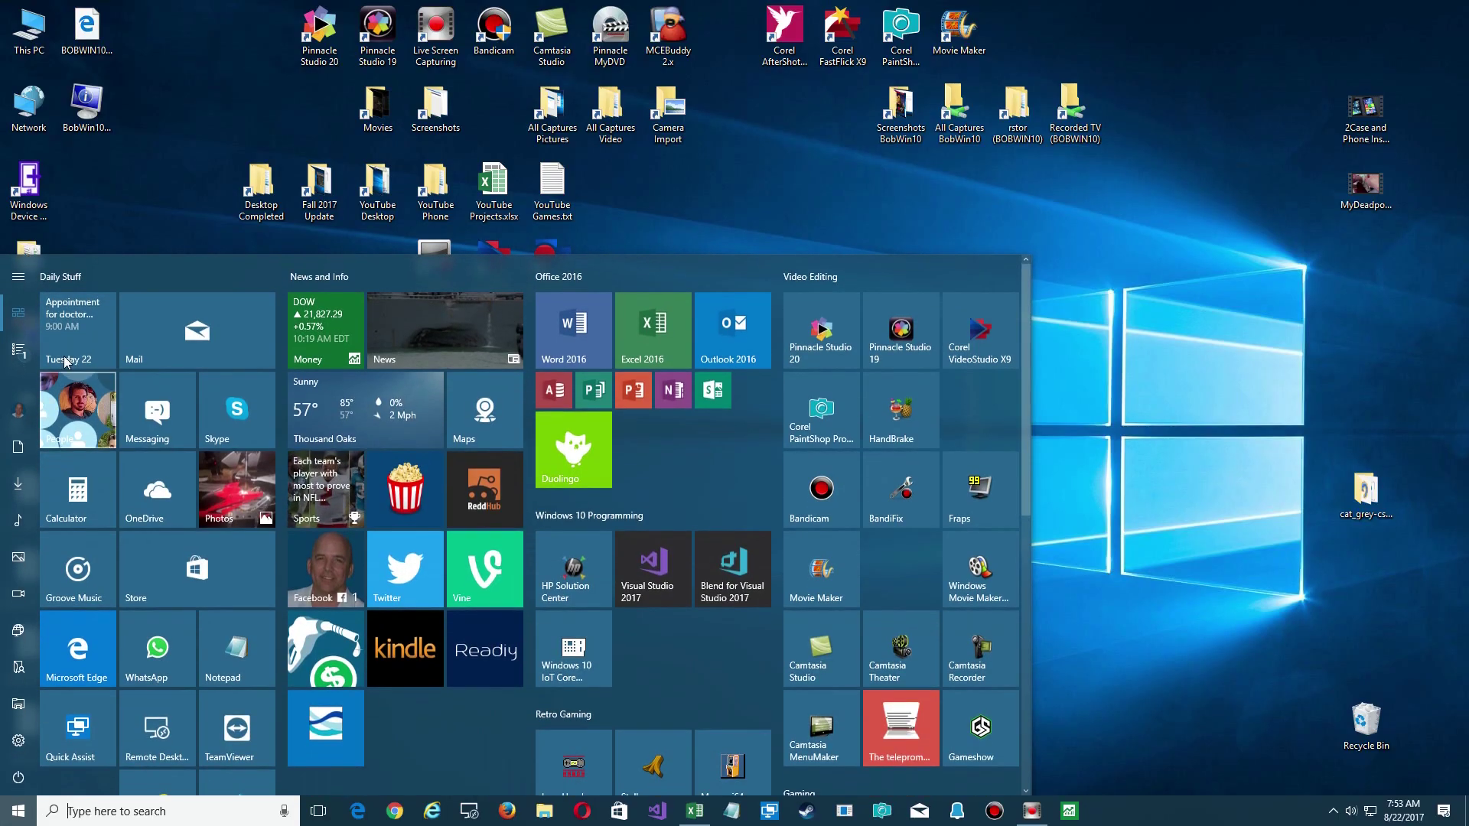
{"action": "left_click", "coordinate": [64, 320]}
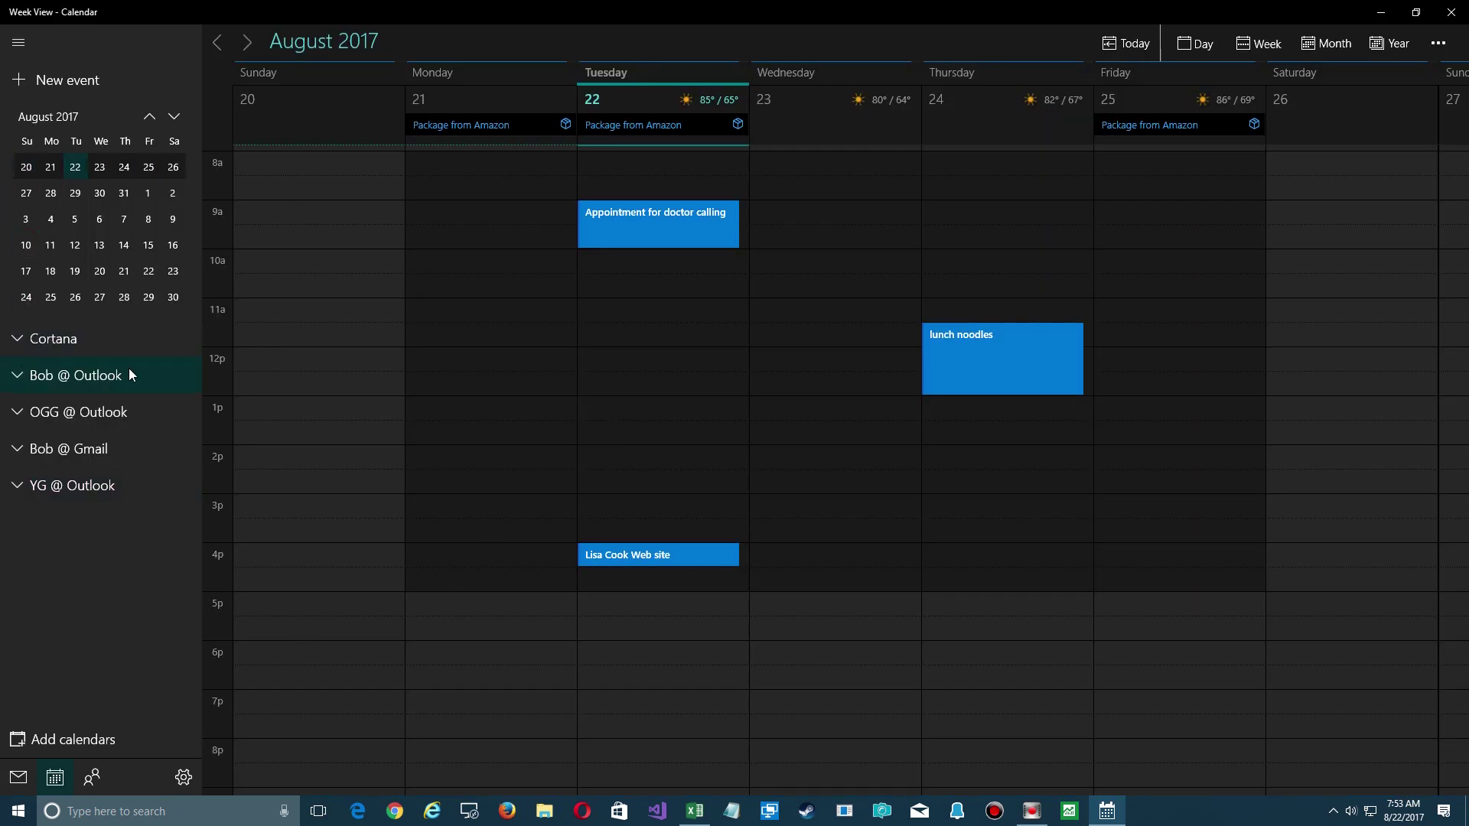
{"action": "left_click", "coordinate": [96, 383]}
Start a new event on Wednesday, August 23 from 9:30 to 10:00 AM and review the calendars it can be assigned to.
{"action": "left_click", "coordinate": [834, 237]}
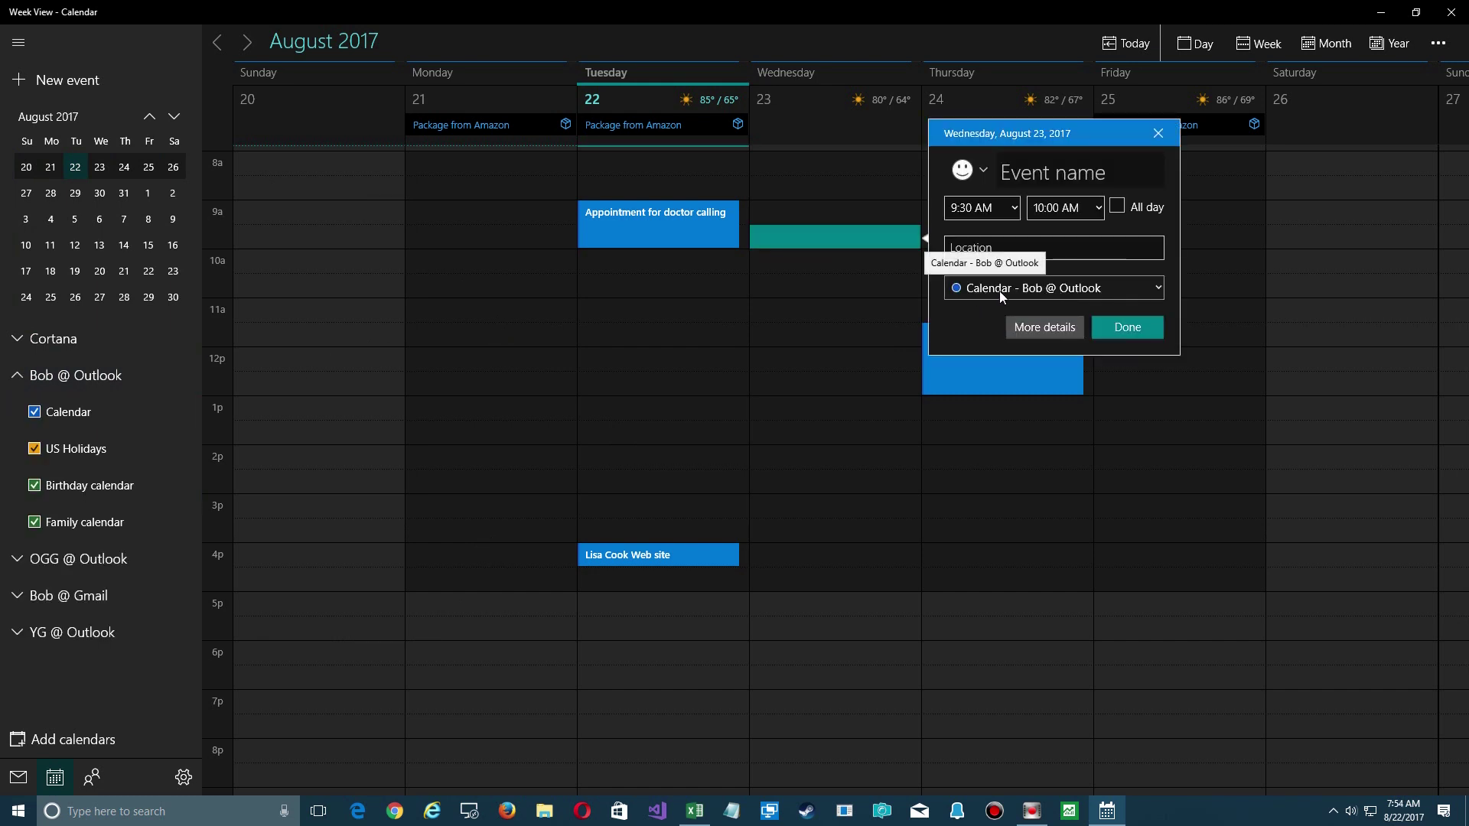
{"action": "left_click", "coordinate": [1000, 297]}
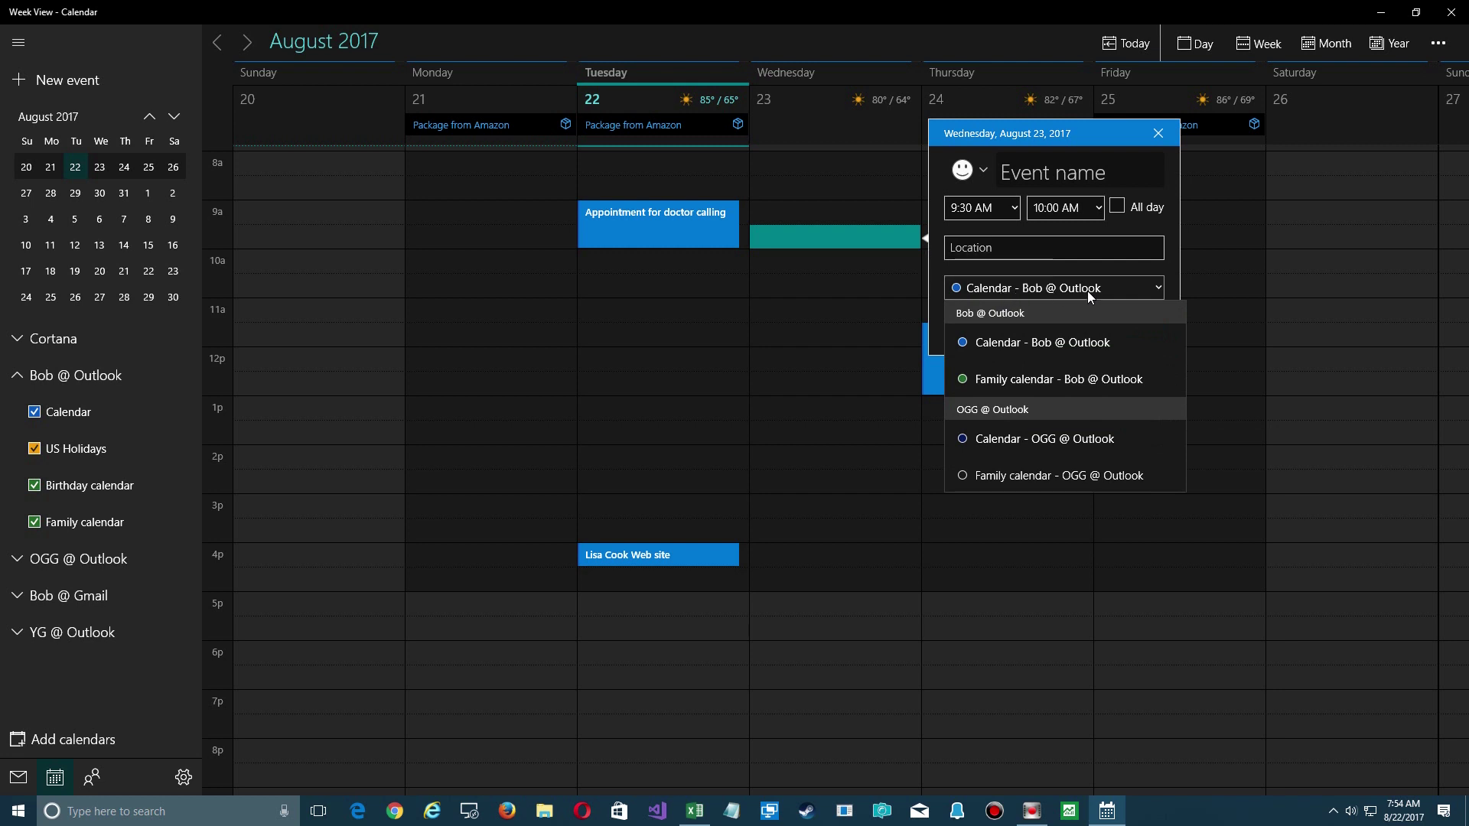
{"action": "left_click", "coordinate": [852, 301]}
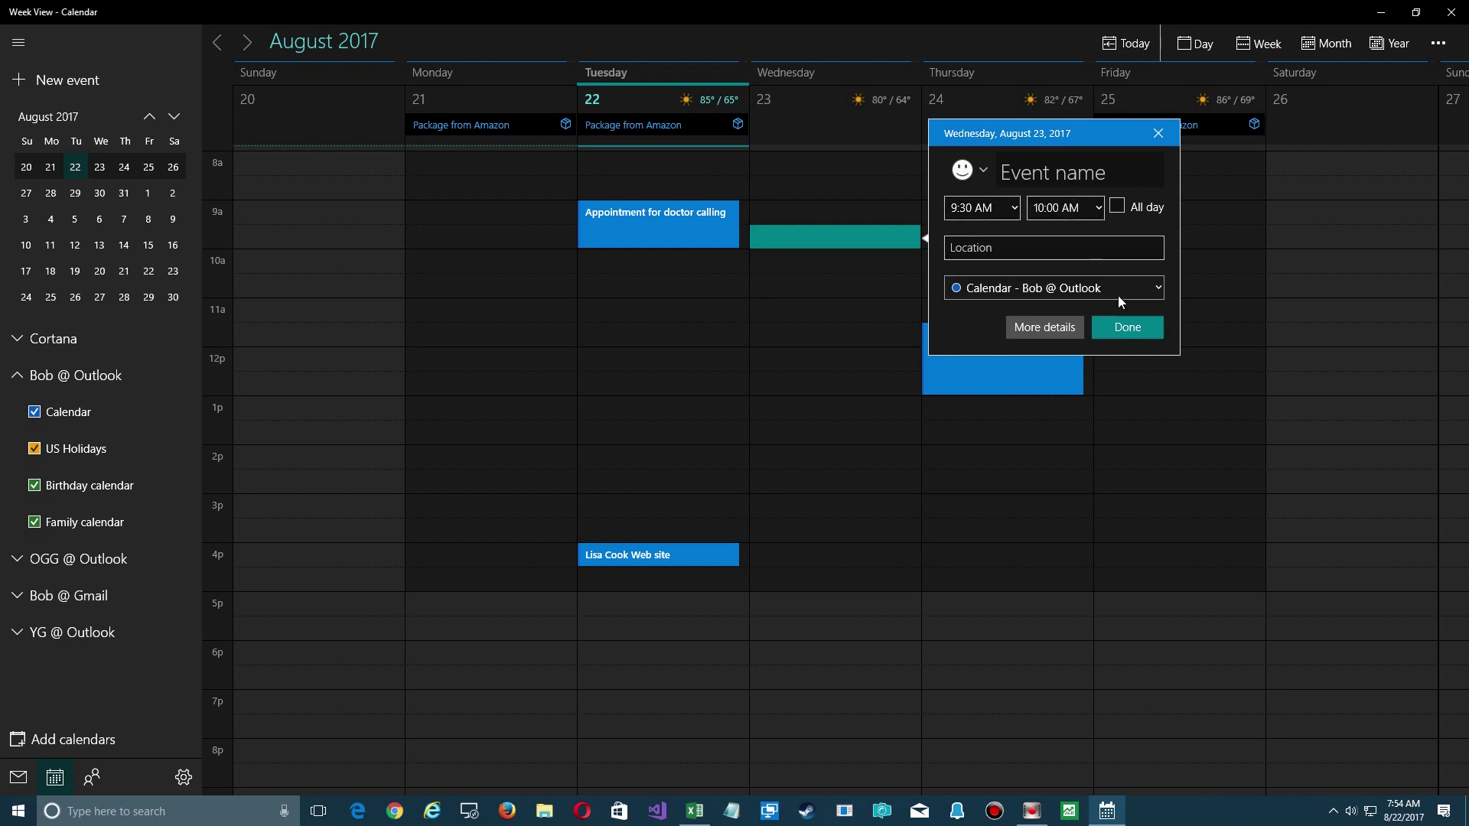
Invite a contact in the event's full details and delete the draft event.
{"action": "left_click", "coordinate": [1053, 332]}
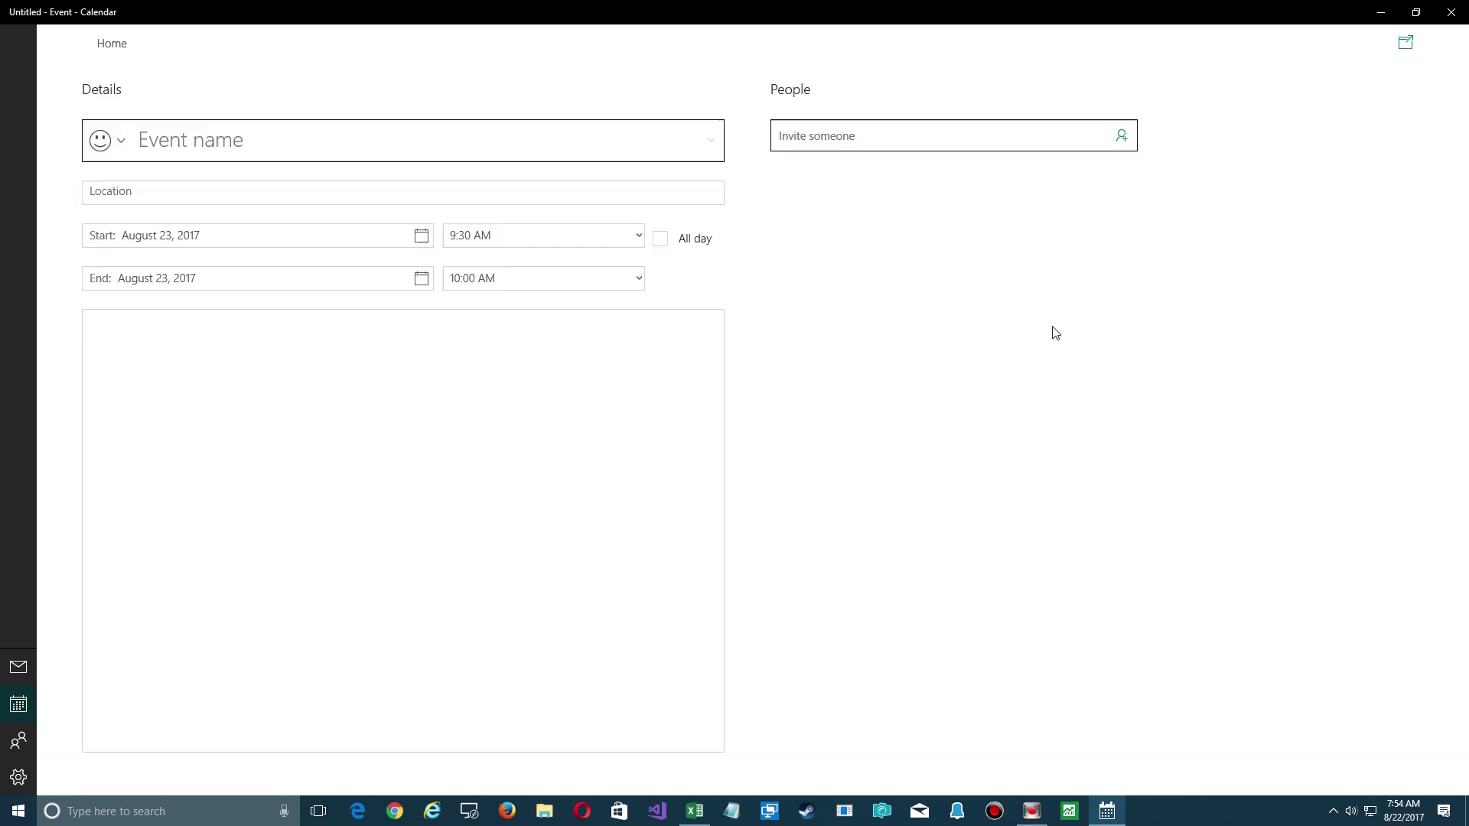
{"action": "left_click", "coordinate": [828, 167]}
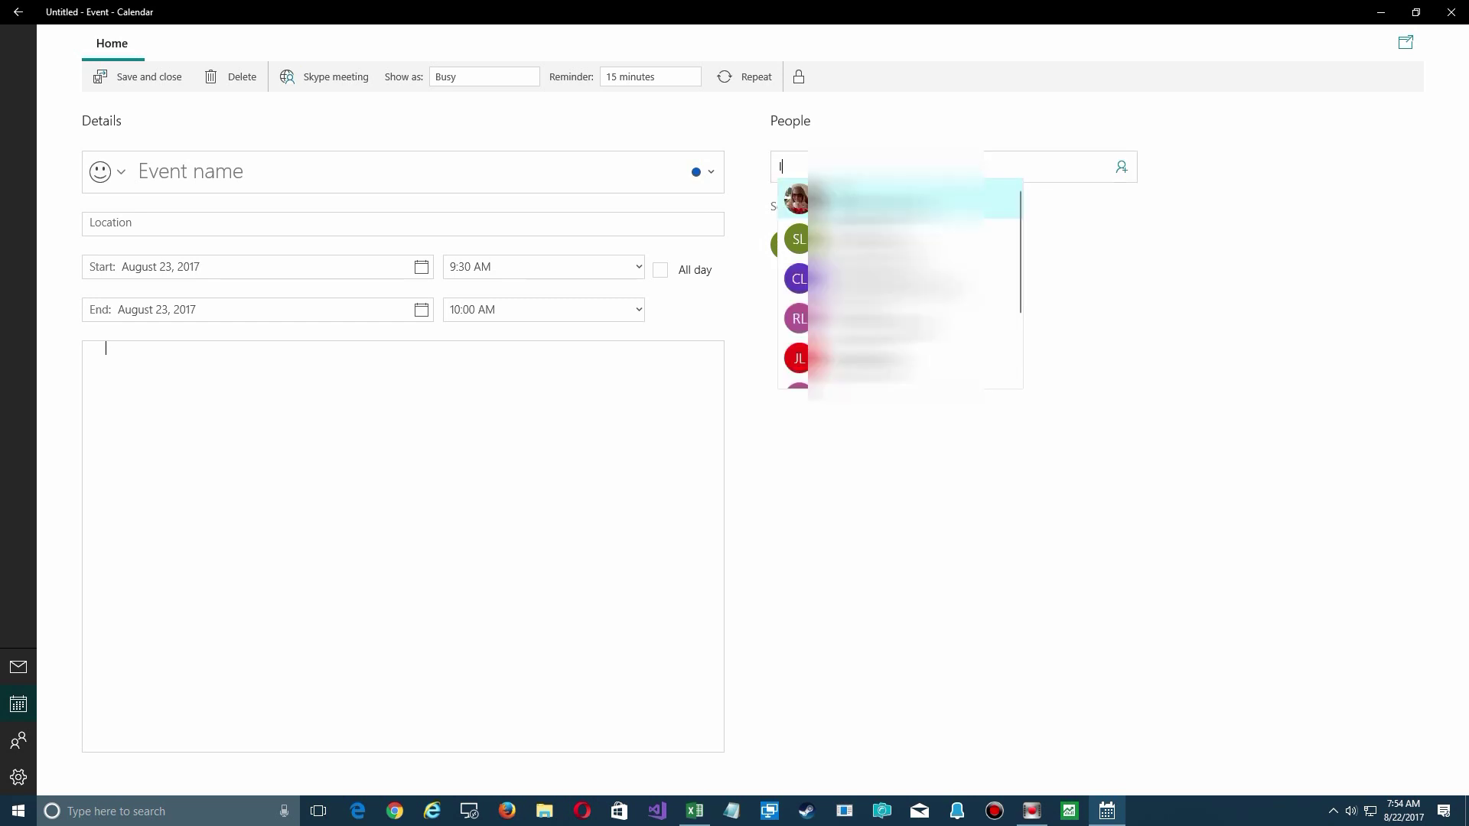
{"action": "left_click", "coordinate": [833, 201]}
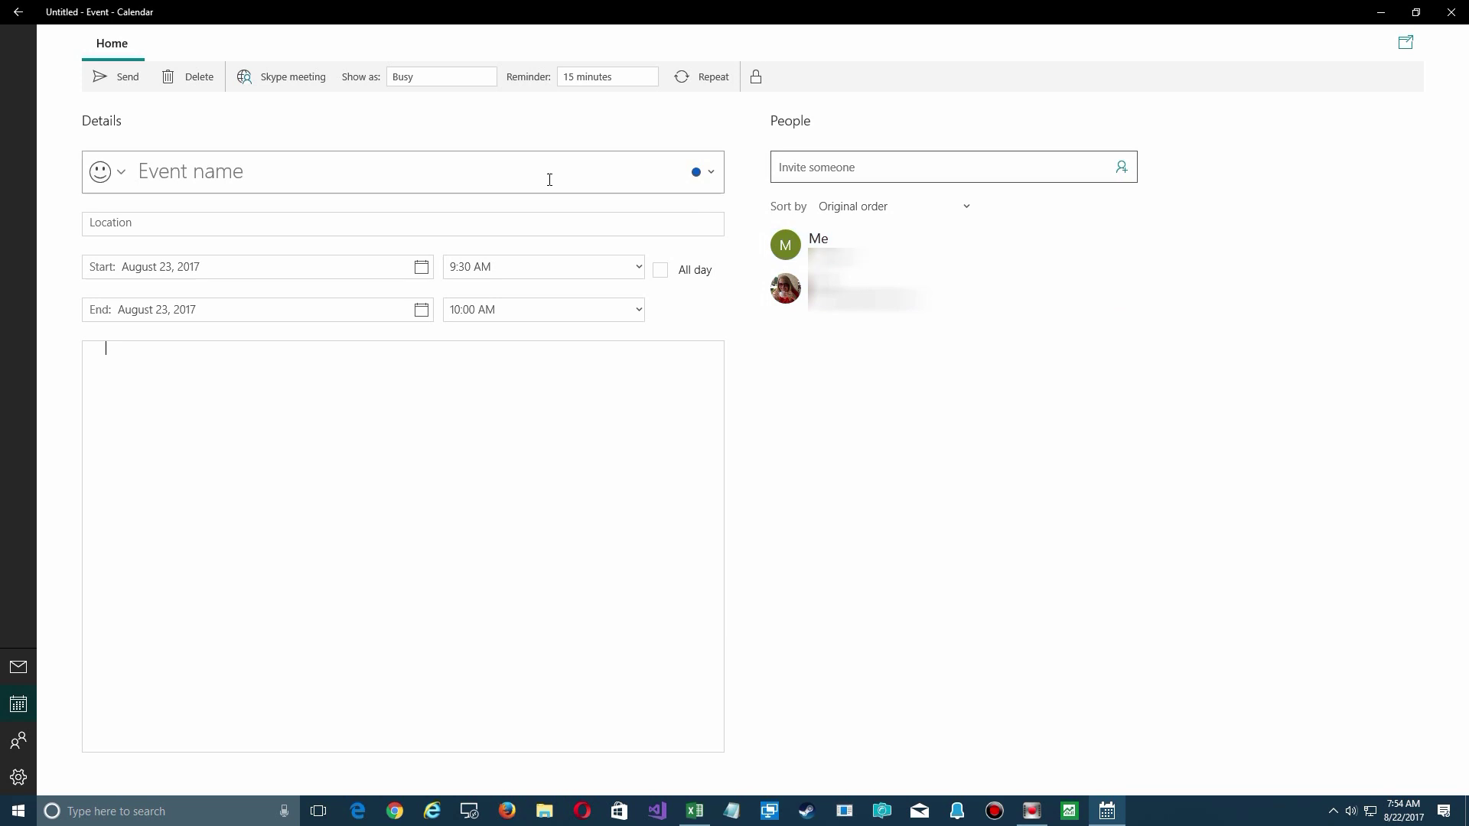
{"action": "left_click", "coordinate": [192, 81]}
{"action": "left_click", "coordinate": [183, 138]}
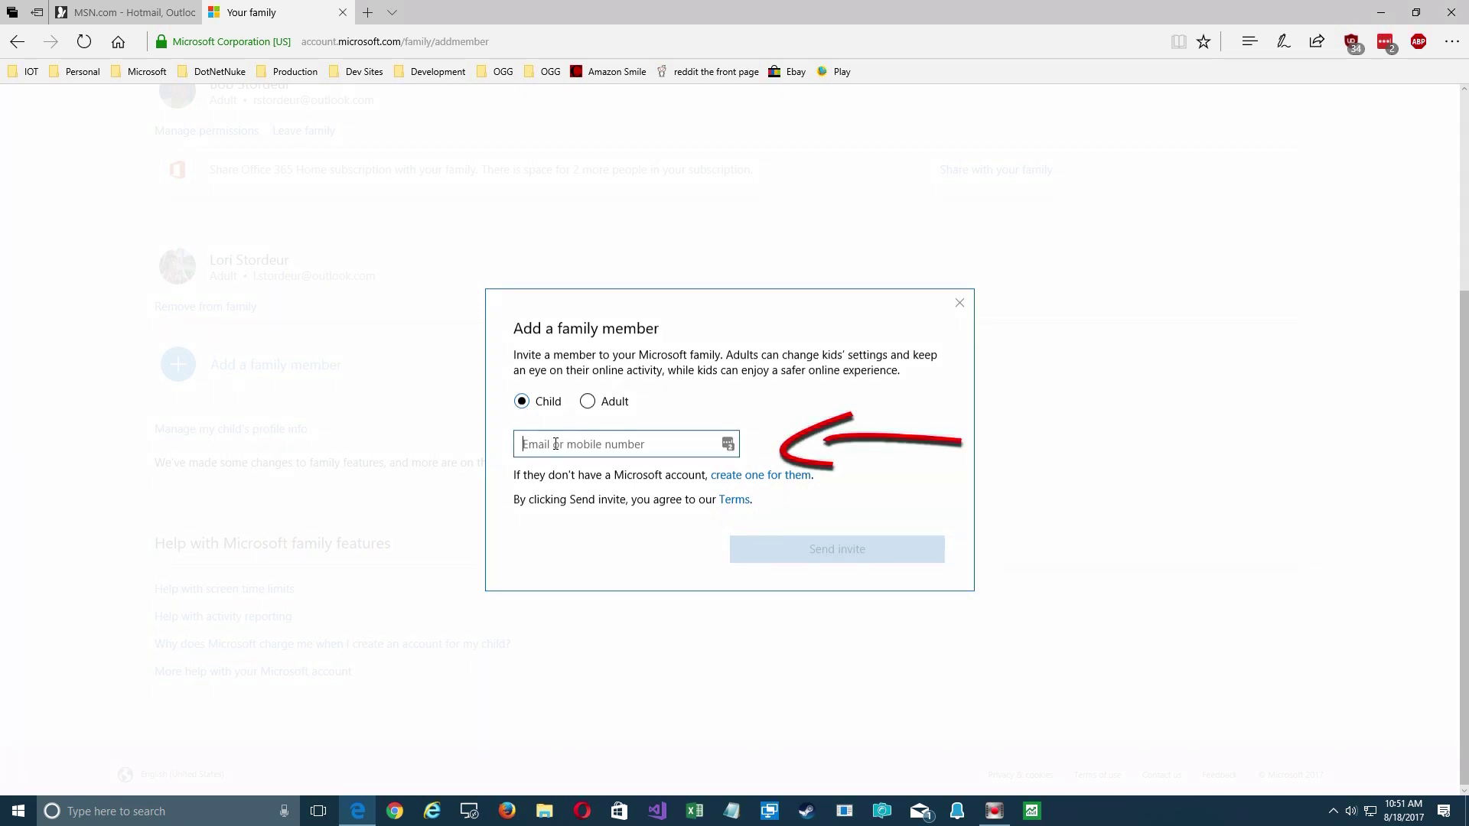
Choose Adult as the type of family member to add and go to the email or mobile number entry.
{"action": "left_click", "coordinate": [588, 401]}
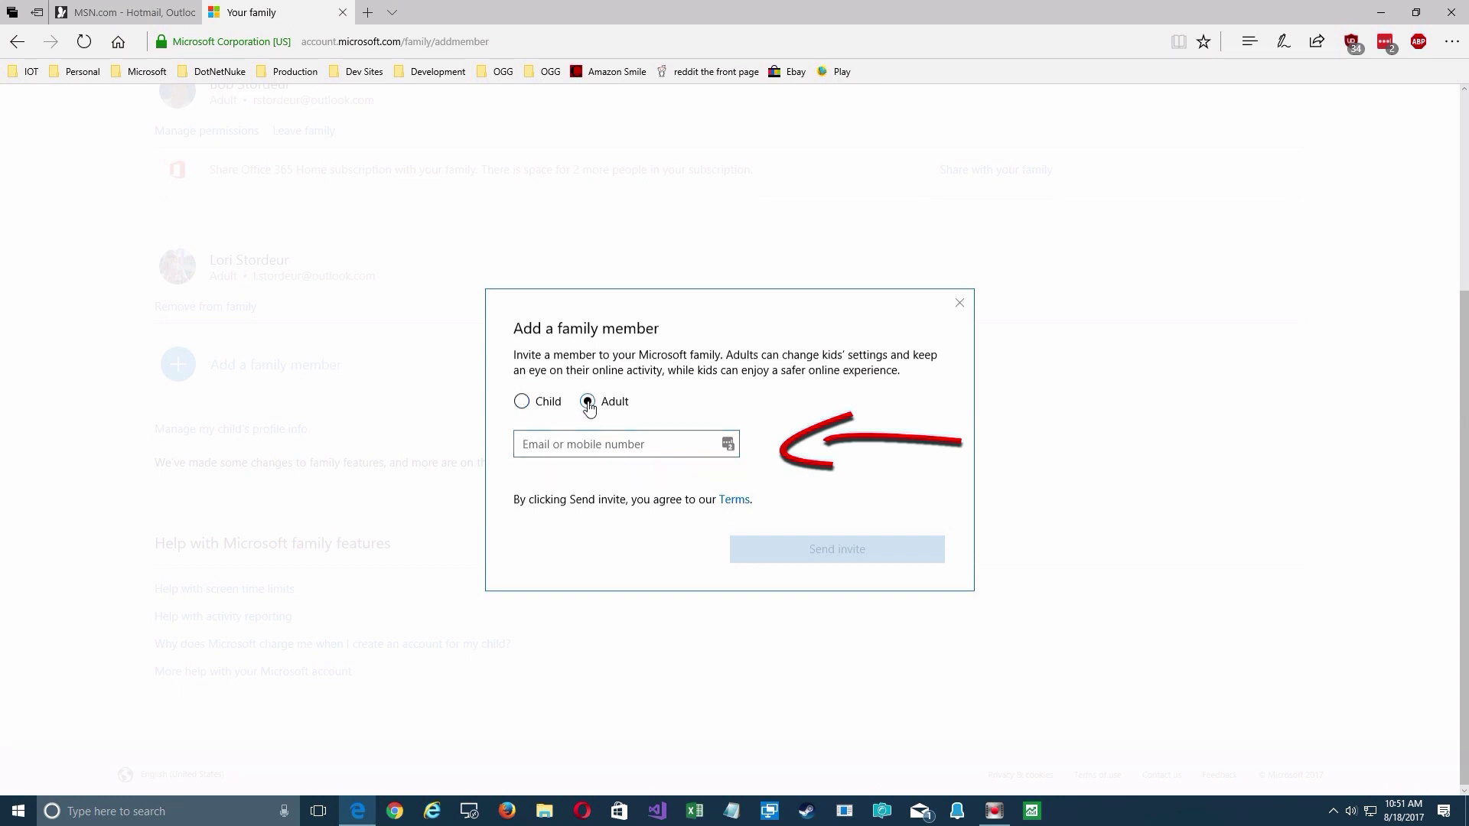
{"action": "left_click", "coordinate": [555, 451]}
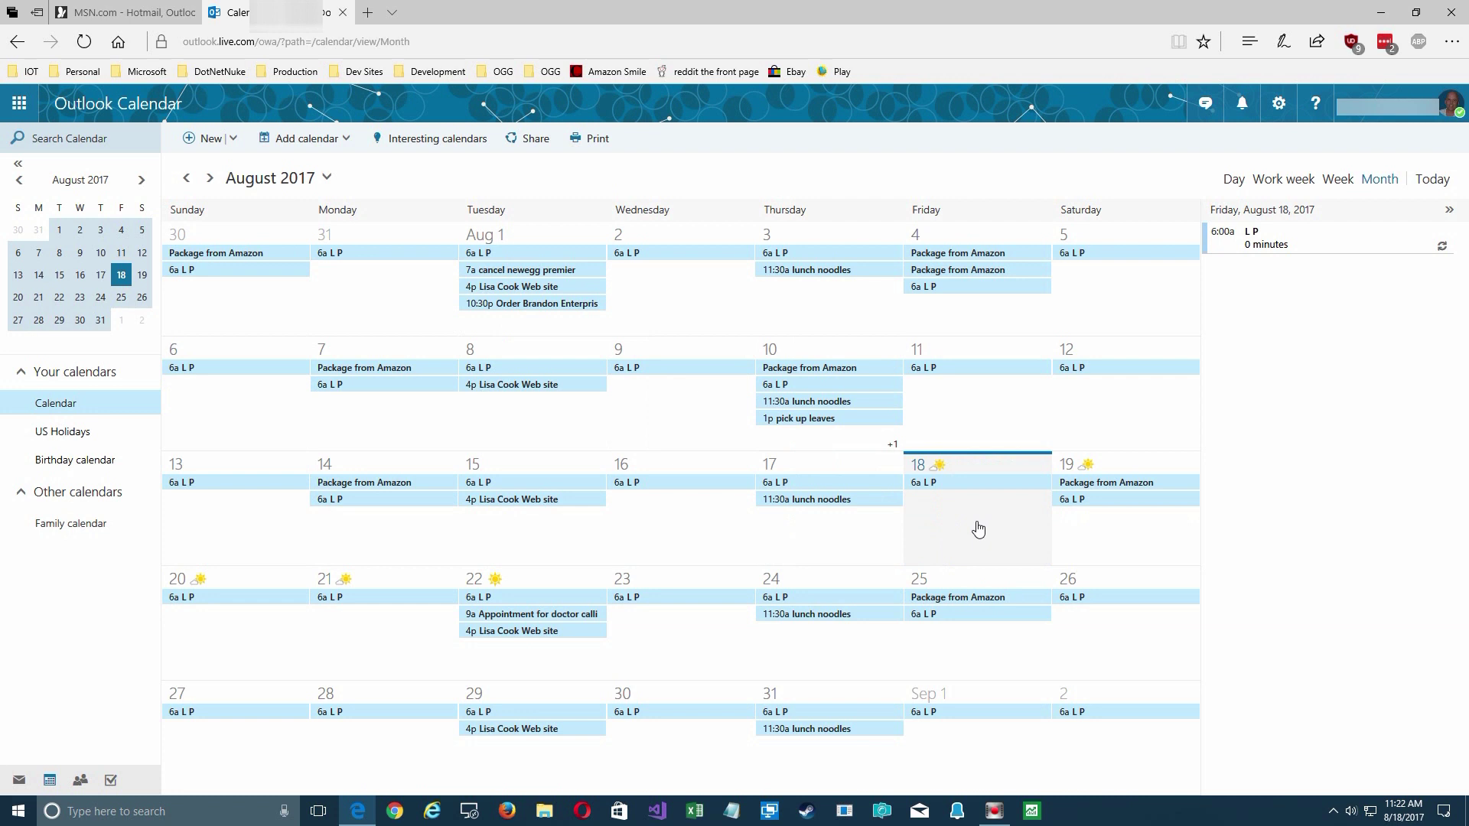
Display the Family calendar in the online Outlook Calendar.
{"action": "left_click", "coordinate": [61, 523]}
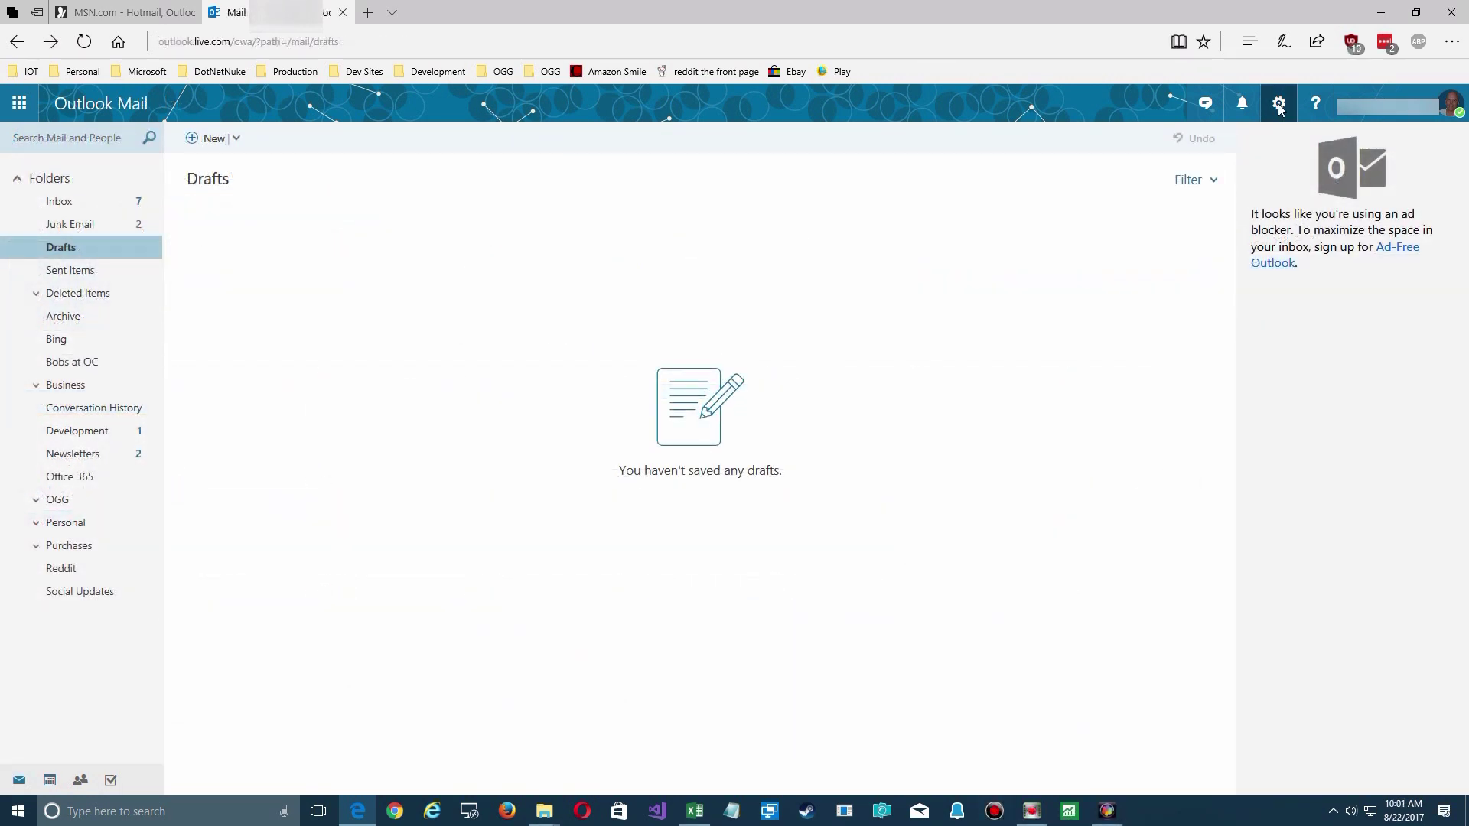
Open the Outlook Mail options and review the calendar settings for invitations, calendar publishing and calendar updates.
{"action": "left_click", "coordinate": [1279, 105]}
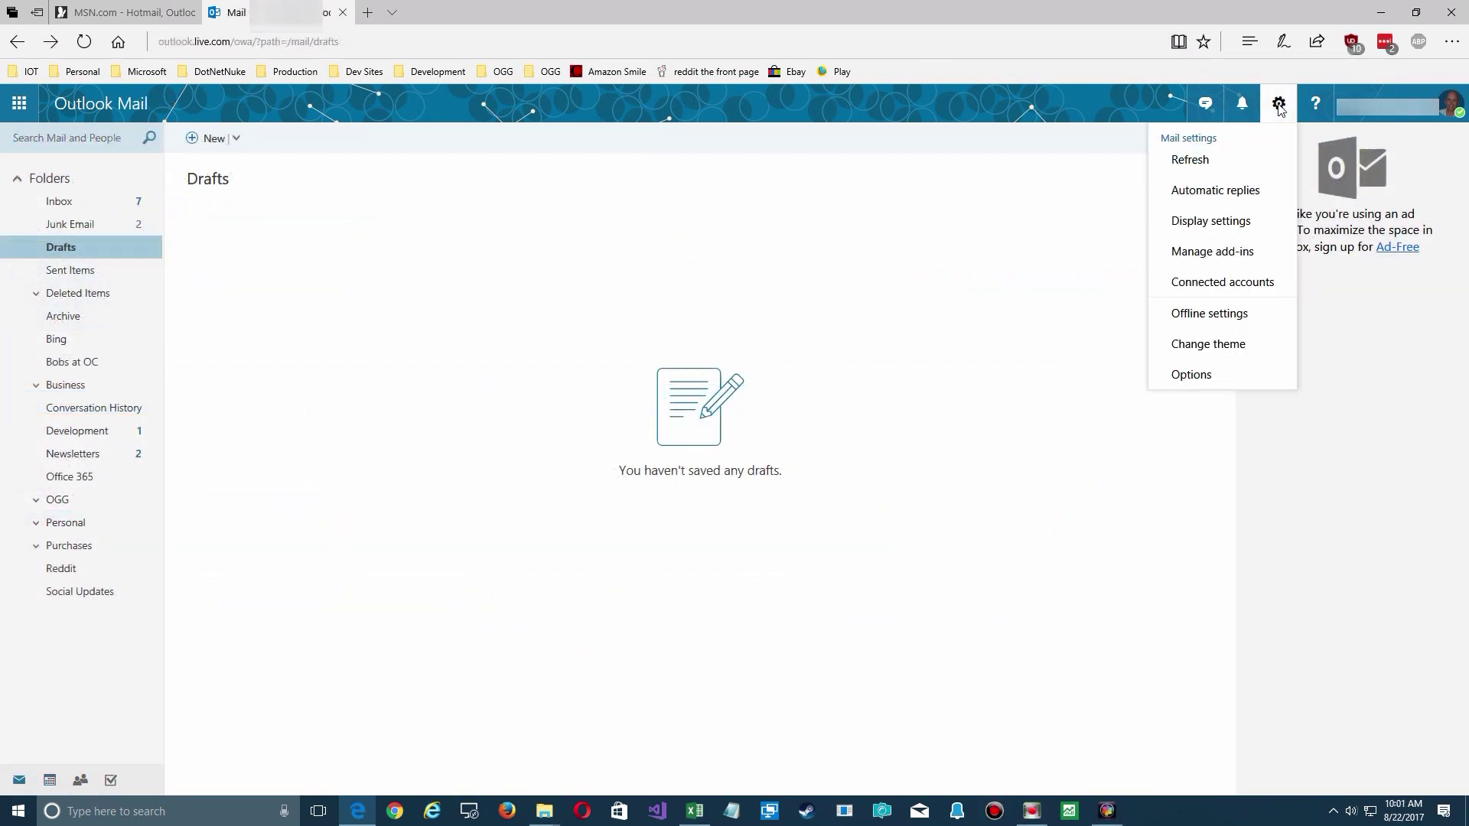
{"action": "left_click", "coordinate": [1191, 375]}
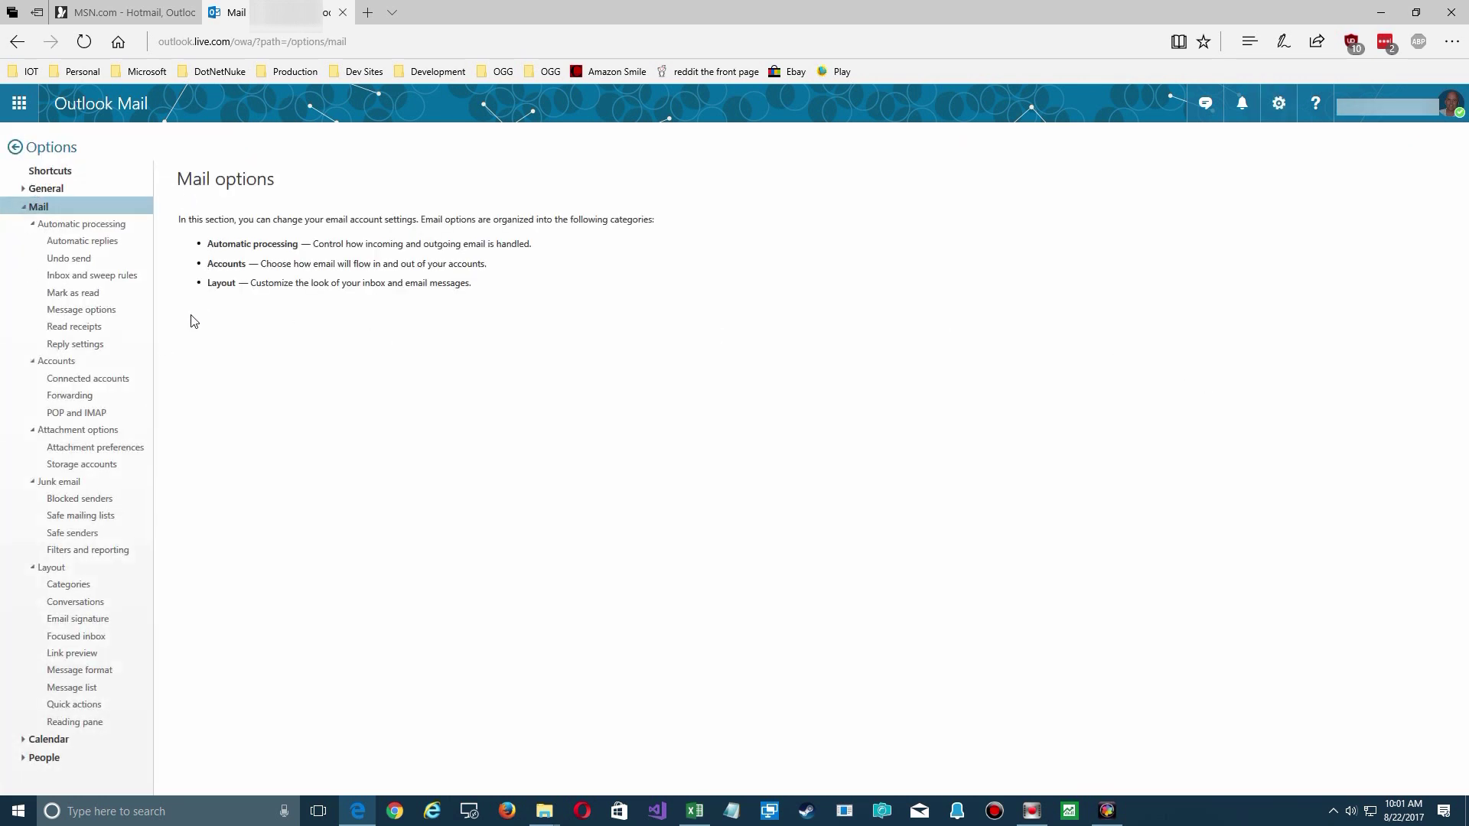
{"action": "left_click", "coordinate": [48, 742]}
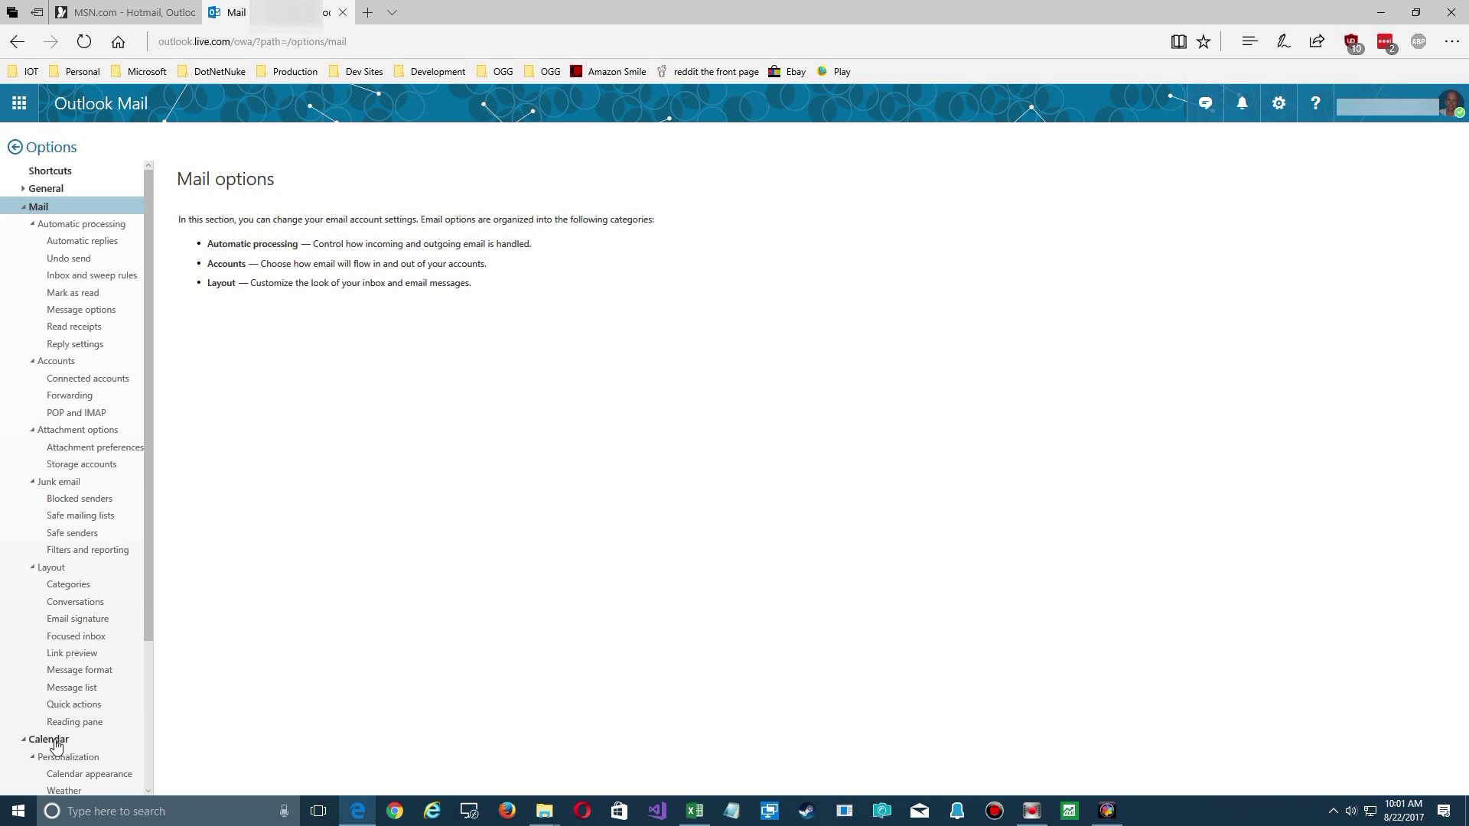
{"action": "scroll", "coordinate": [55, 746], "scroll_direction": "down", "scroll_amount": 3}
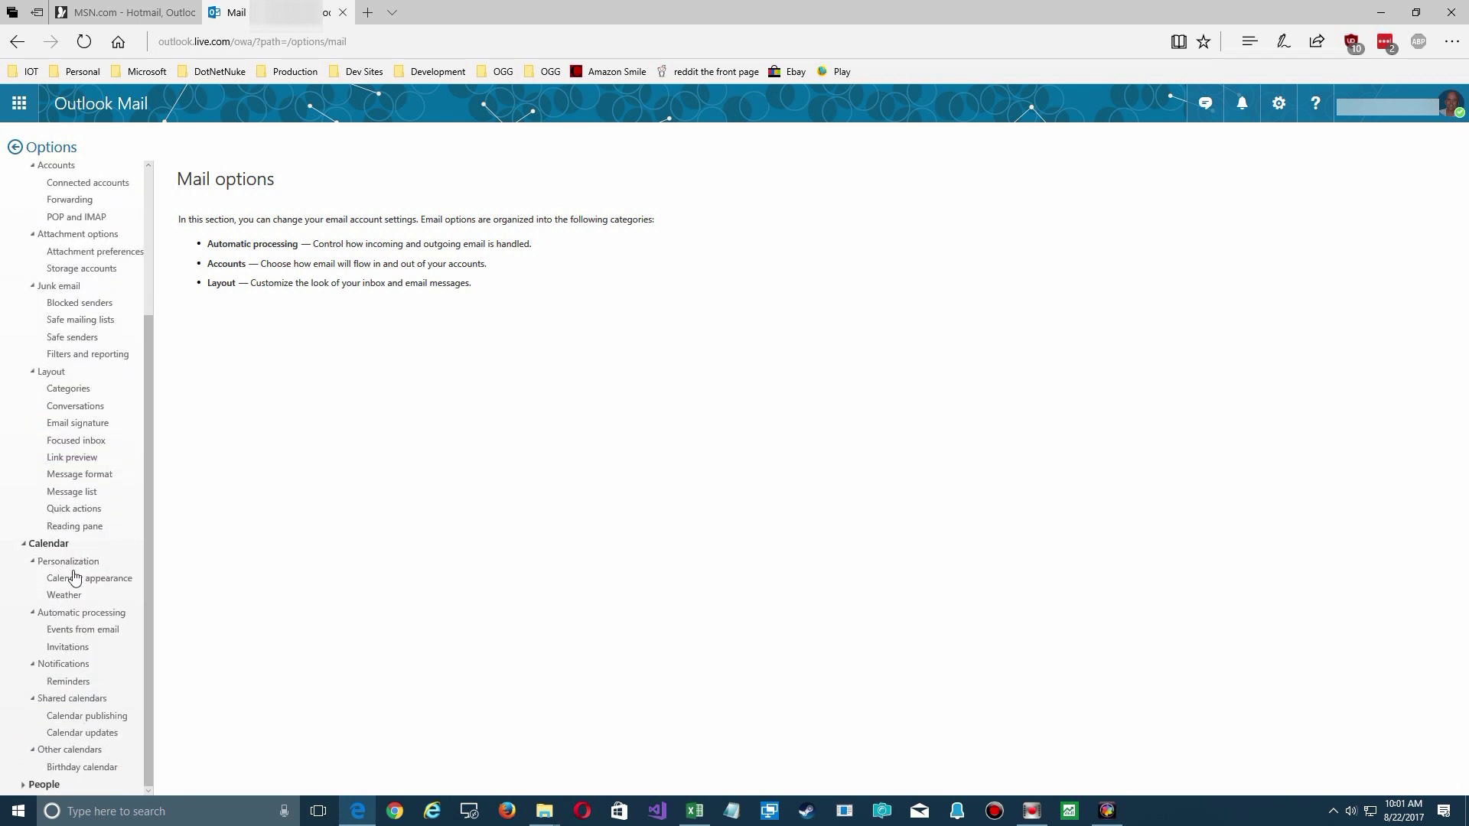
{"action": "left_click", "coordinate": [67, 646]}
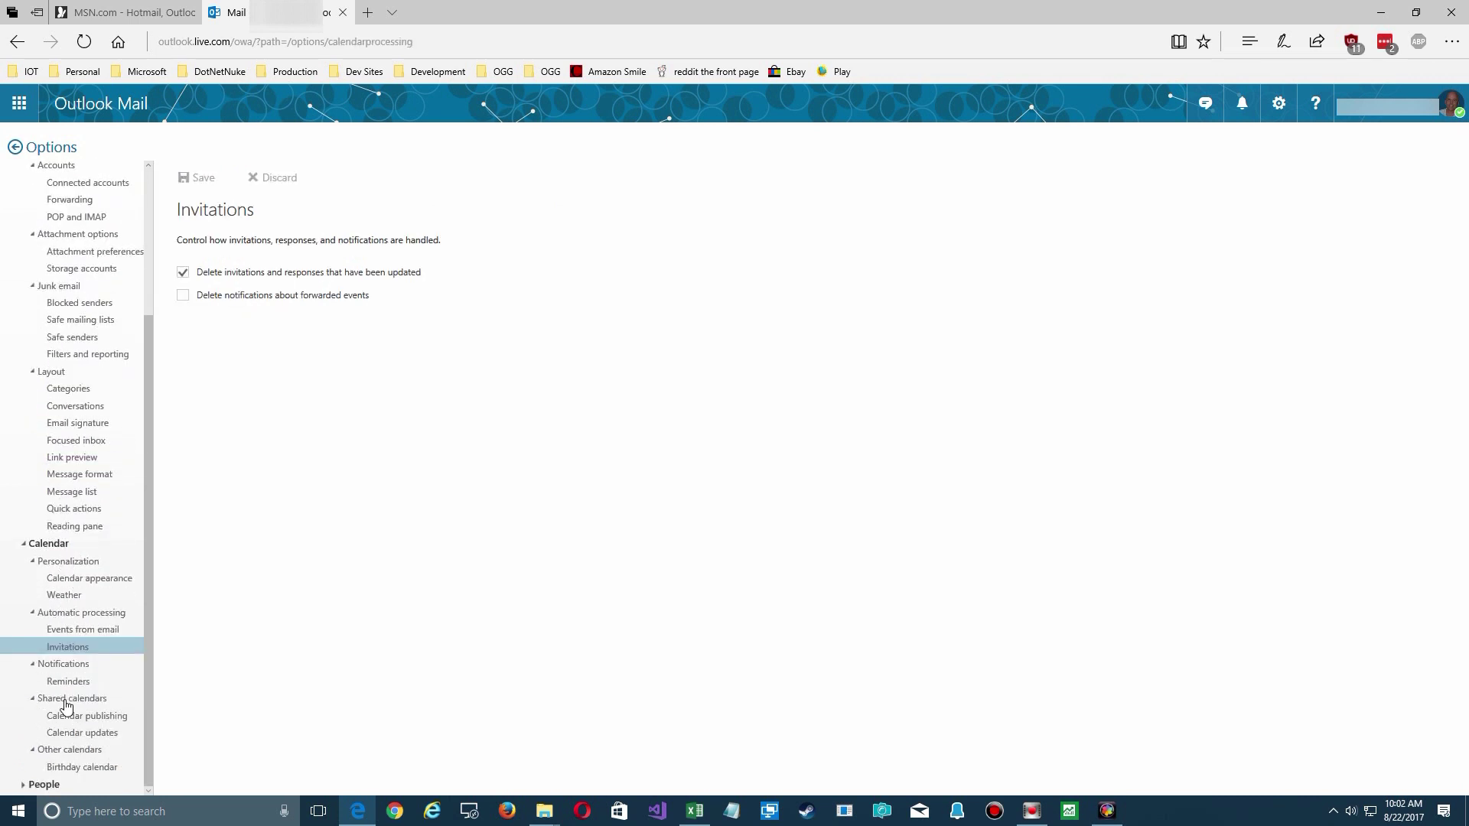
{"action": "left_click", "coordinate": [68, 718]}
{"action": "left_click", "coordinate": [73, 732]}
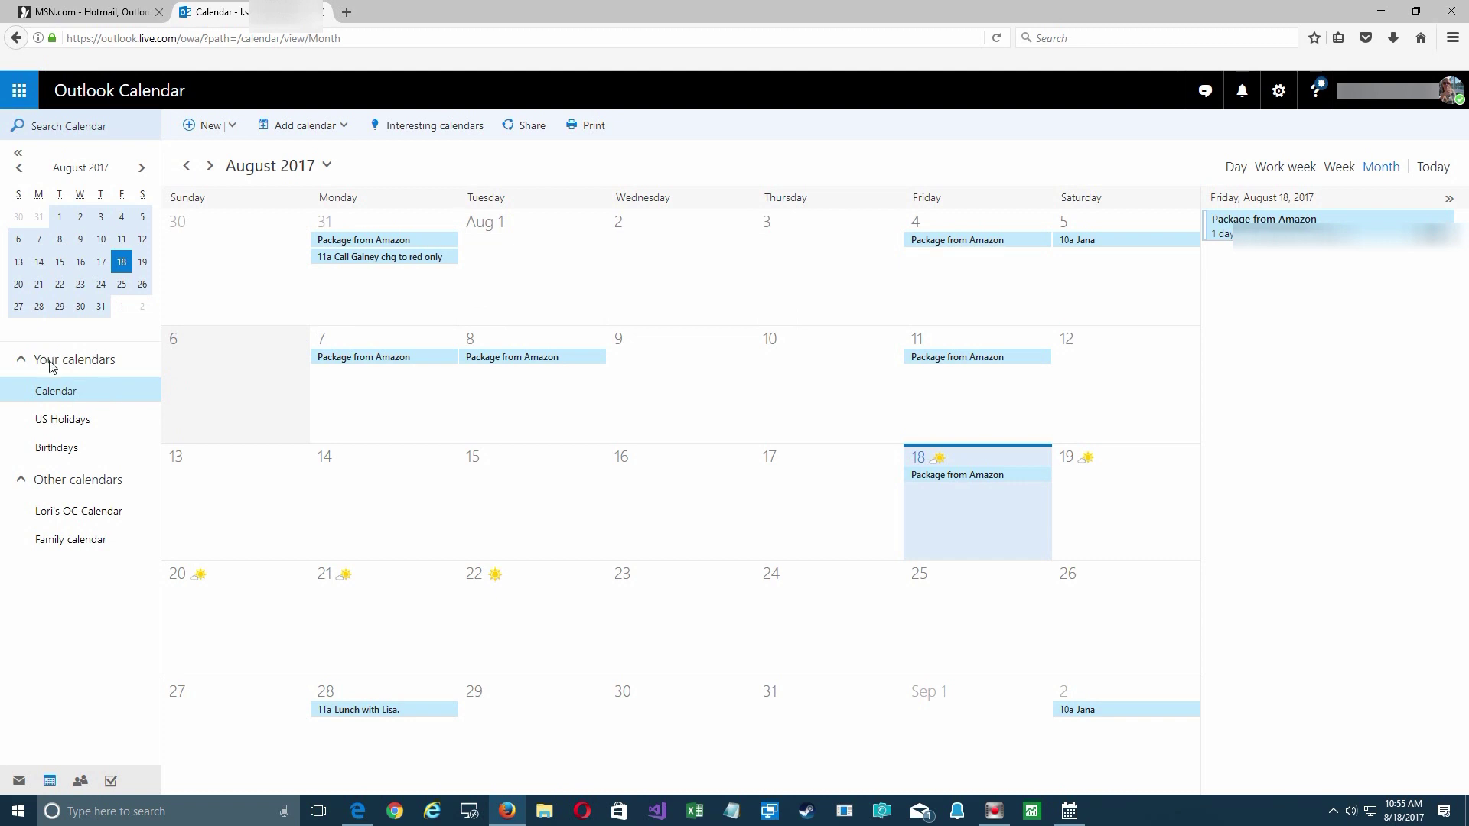
Show the Family calendar alongside the main calendar in the family member's Outlook Calendar and open its context options.
{"action": "left_click", "coordinate": [44, 540]}
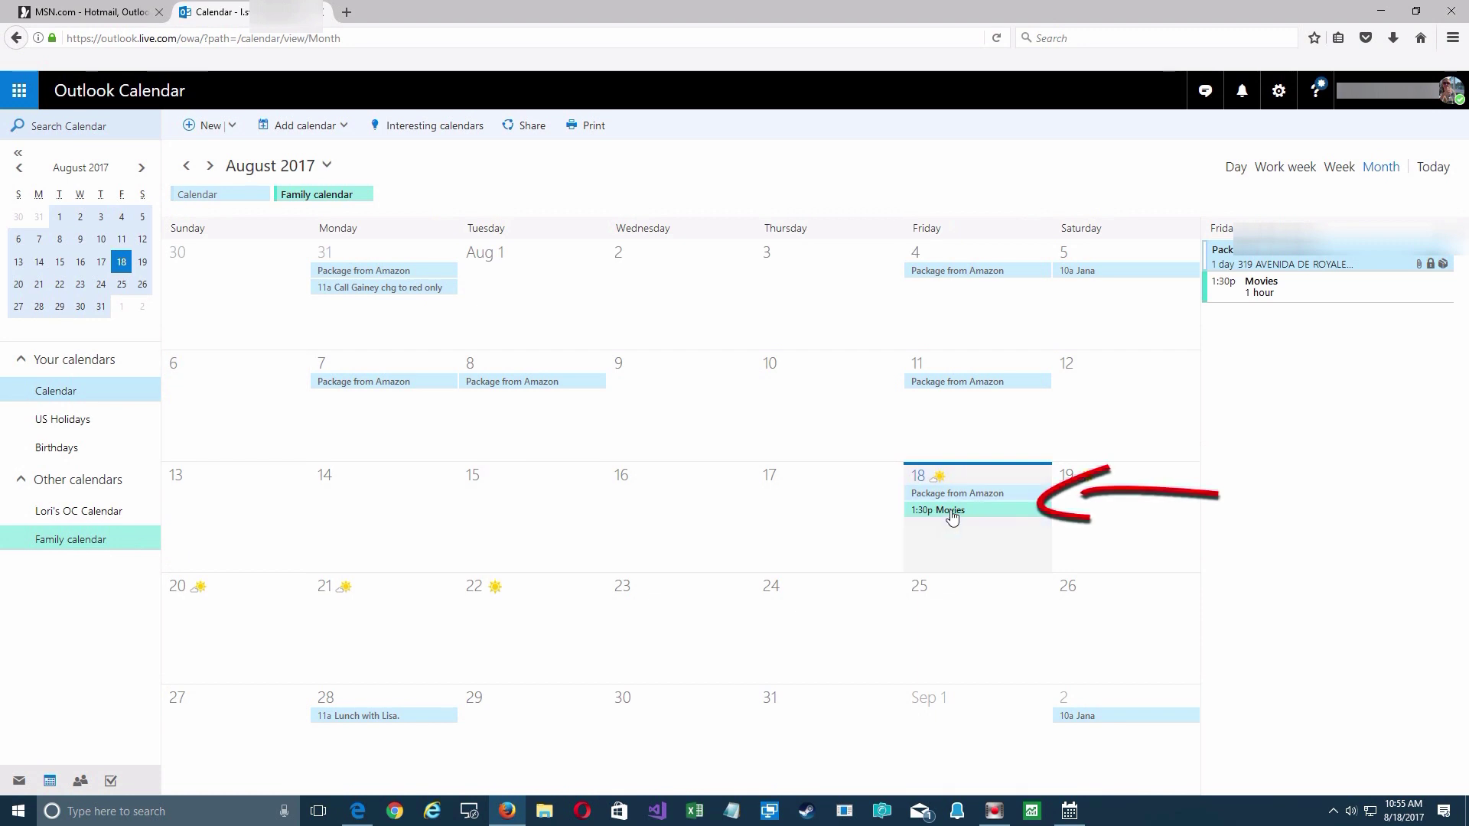
{"action": "right_click", "coordinate": [55, 545]}
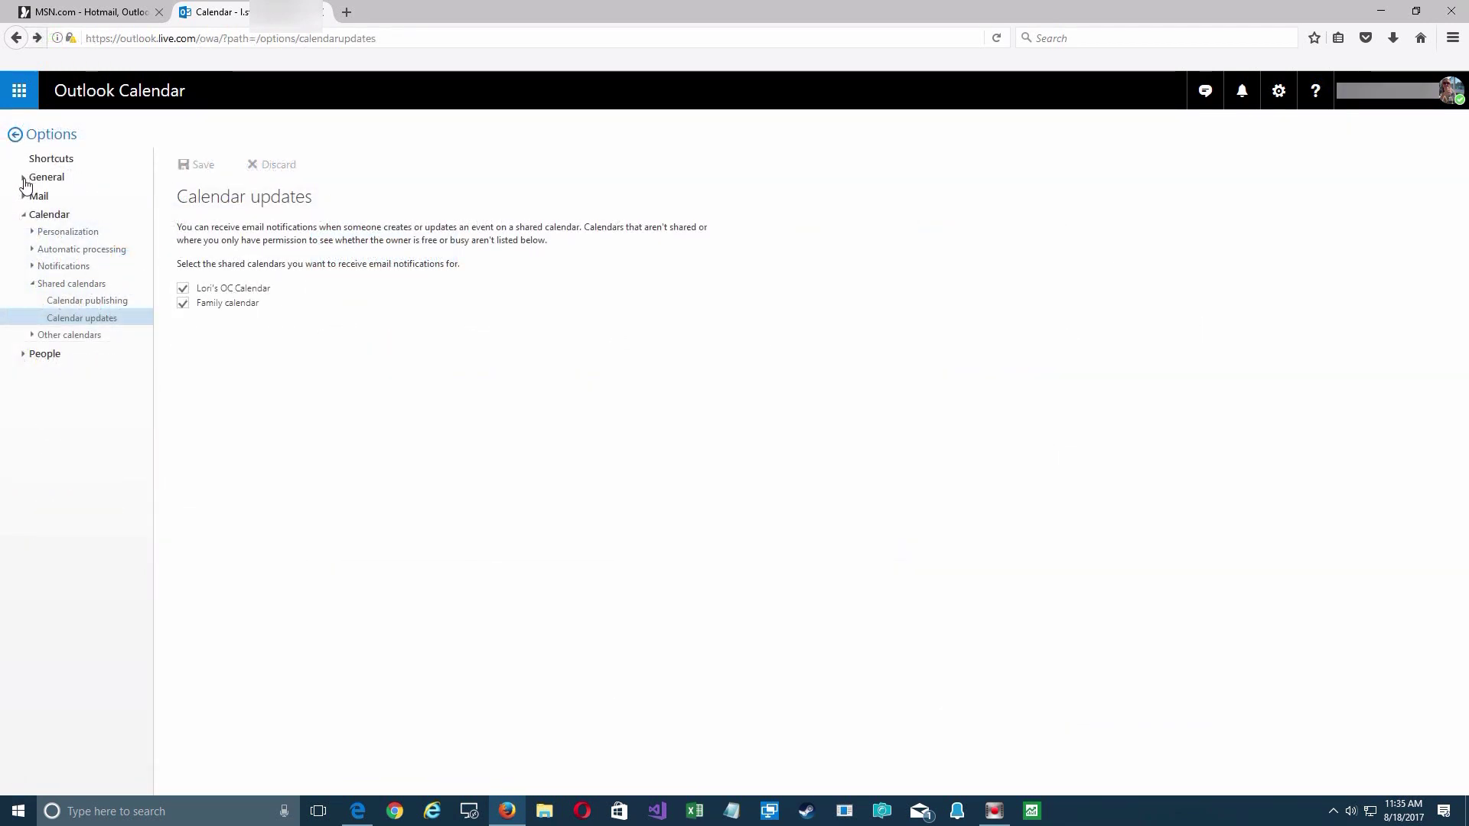
Expand the General category of the Outlook options to view its settings.
{"action": "left_click", "coordinate": [24, 179]}
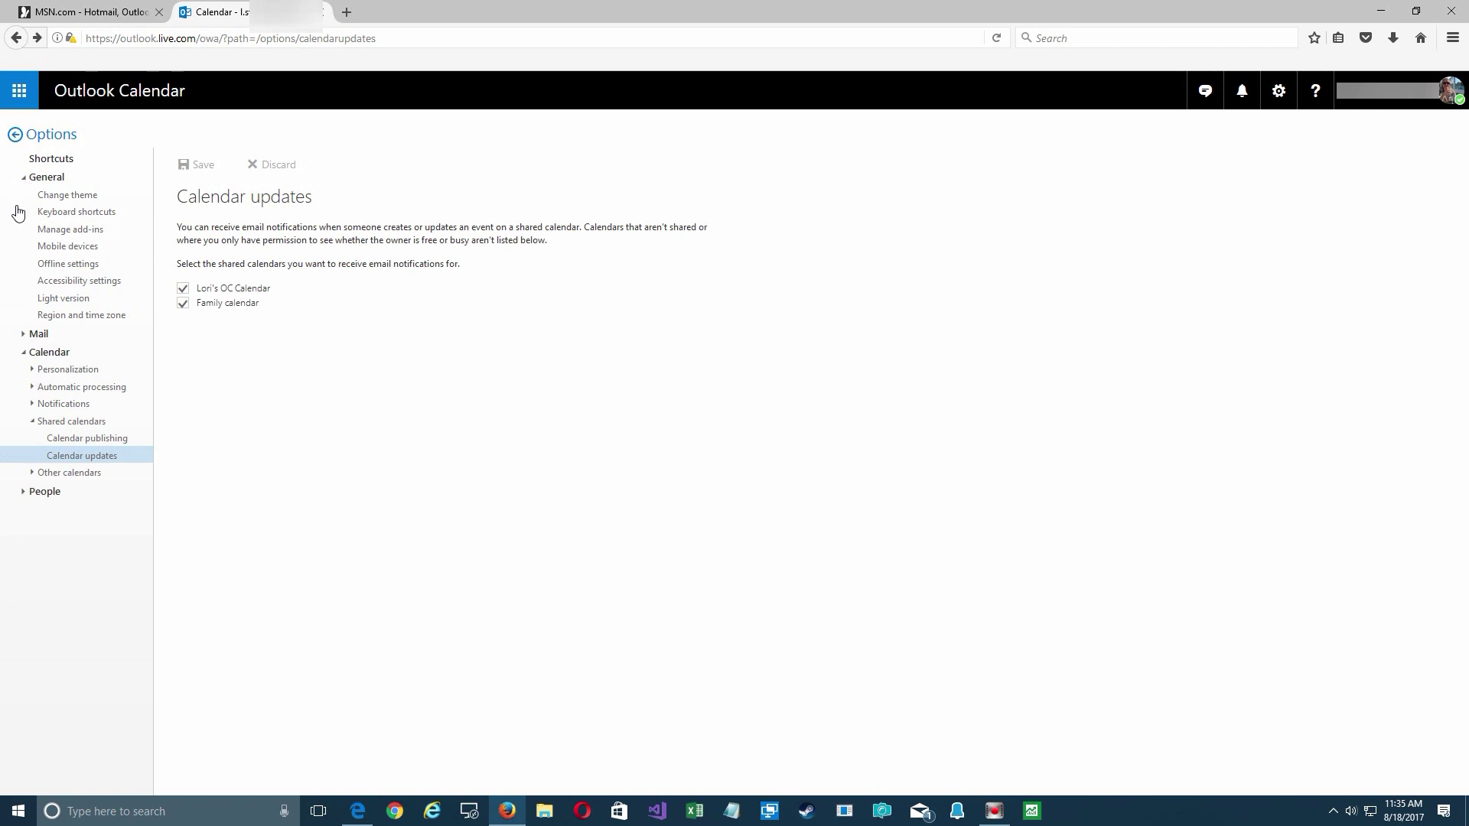
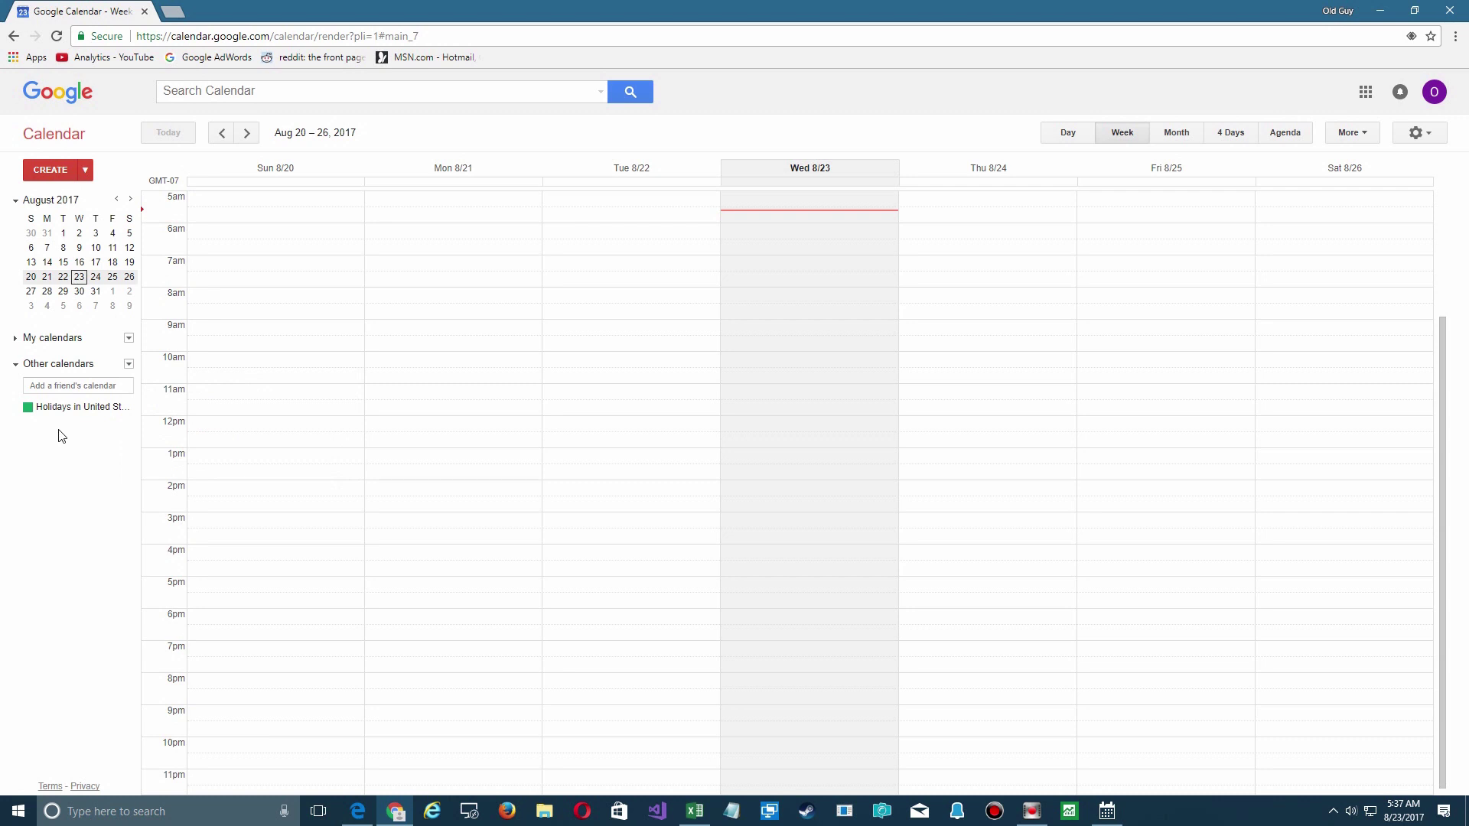
Open the notification settings of the Friends of OGG calendar in Google Calendar.
{"action": "left_click", "coordinate": [129, 338]}
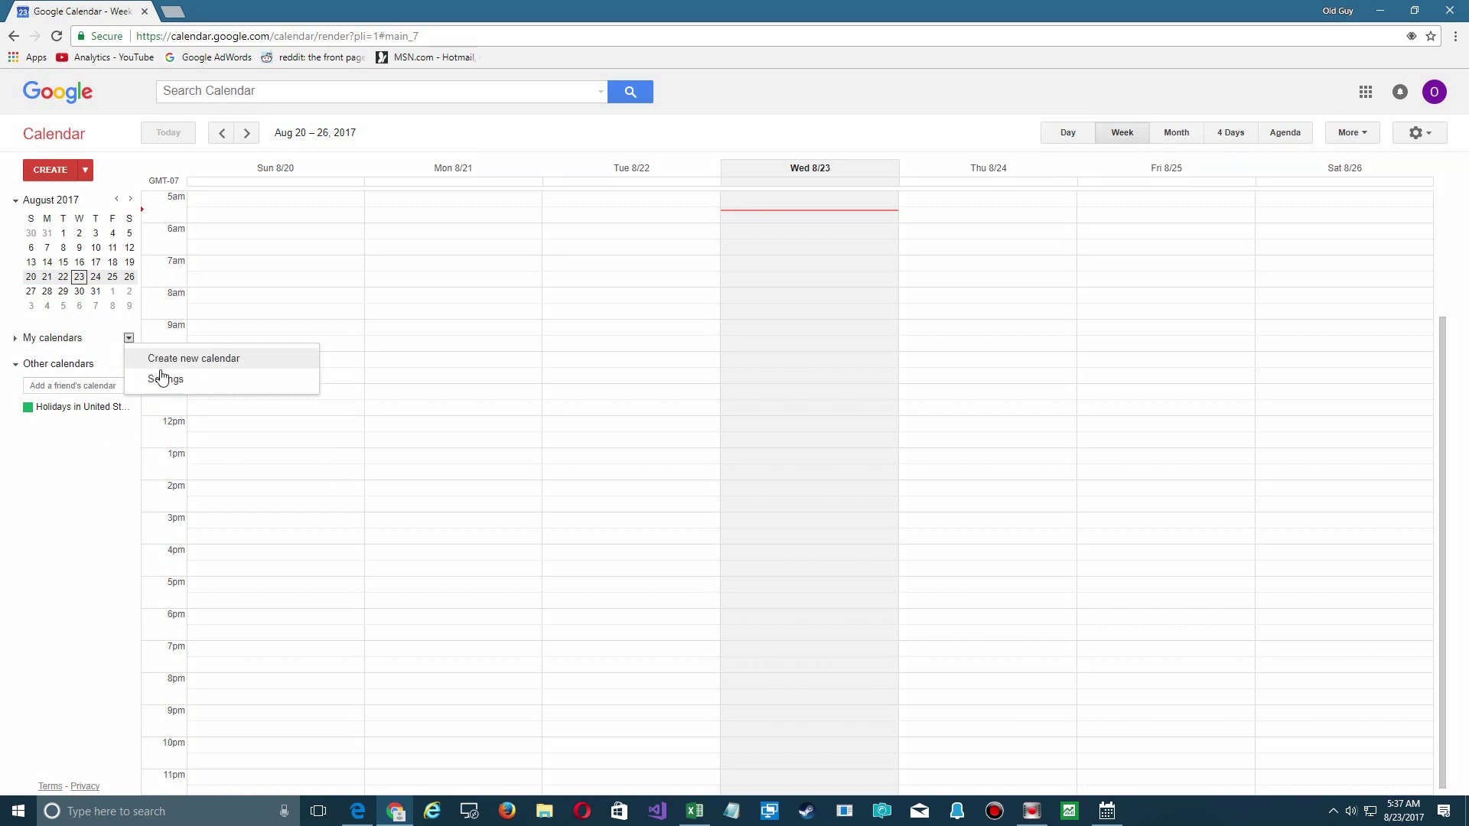
{"action": "left_click", "coordinate": [162, 378]}
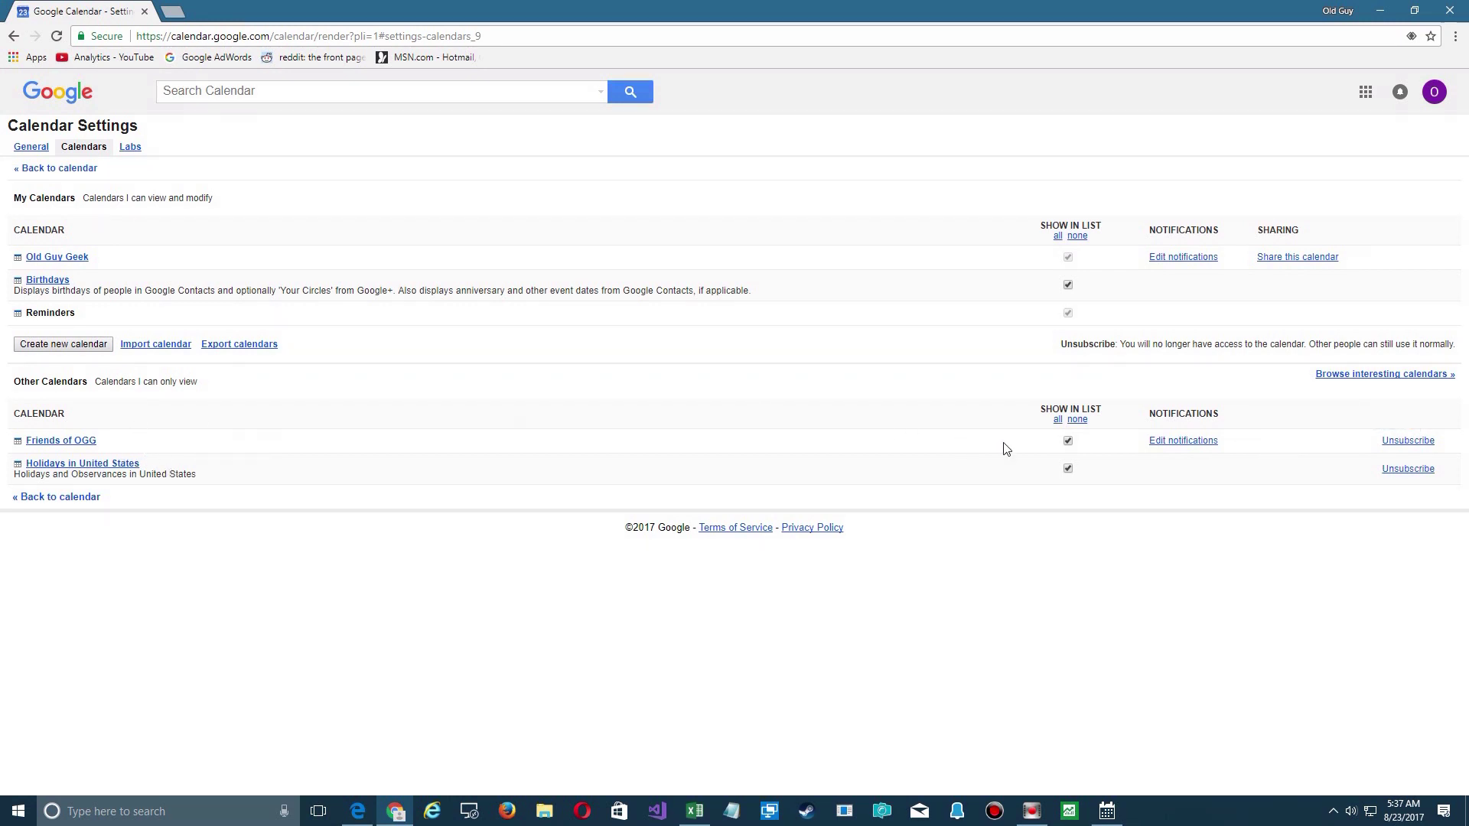
{"action": "left_click", "coordinate": [1190, 442]}
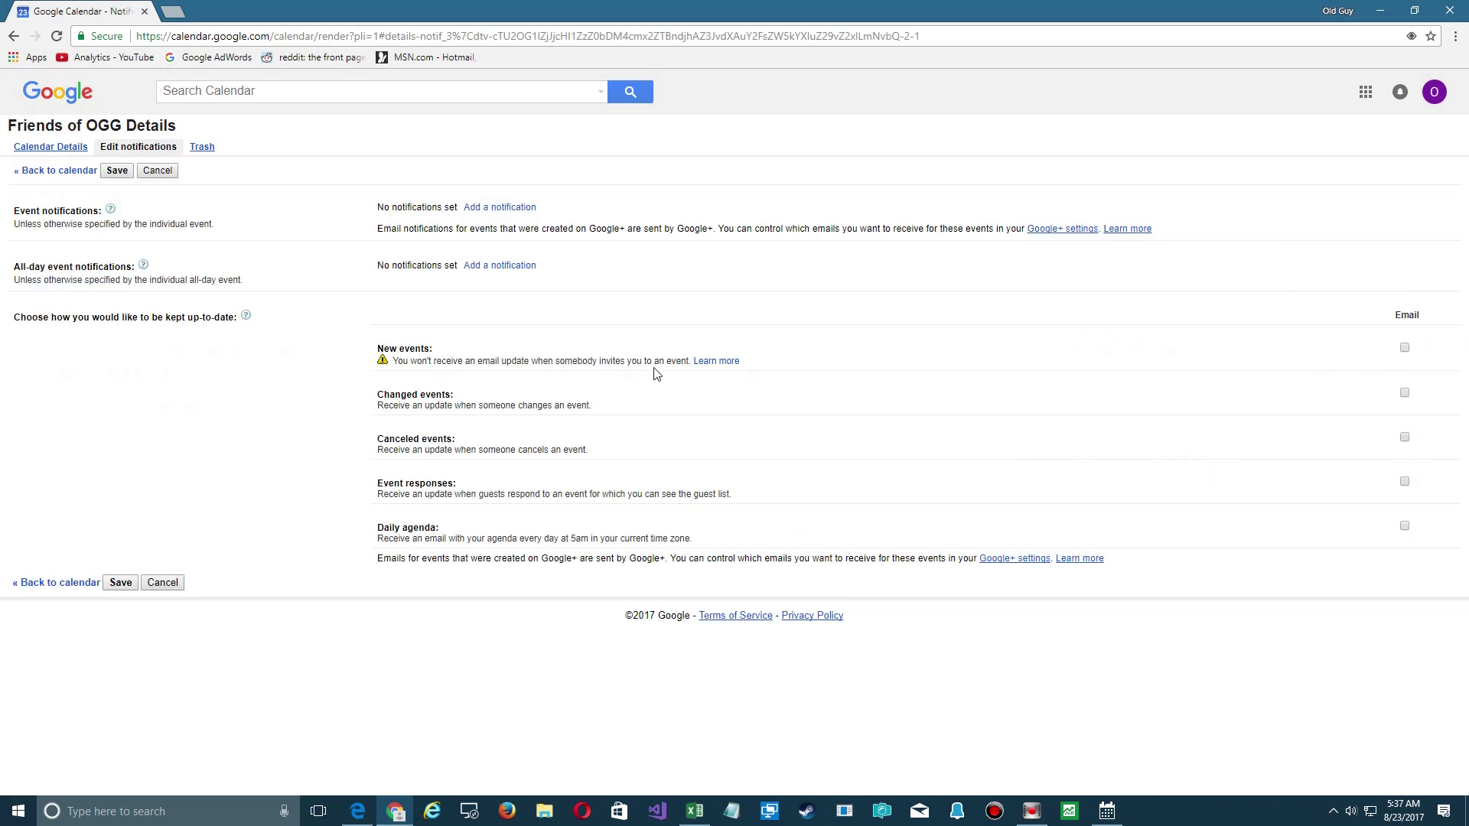
Add a default email notification 60 minutes before events, enable email updates for new, changed and canceled events, and save.
{"action": "left_click_drag", "start_coordinate": [415, 361], "coordinate": [667, 366]}
{"action": "left_click", "coordinate": [499, 207]}
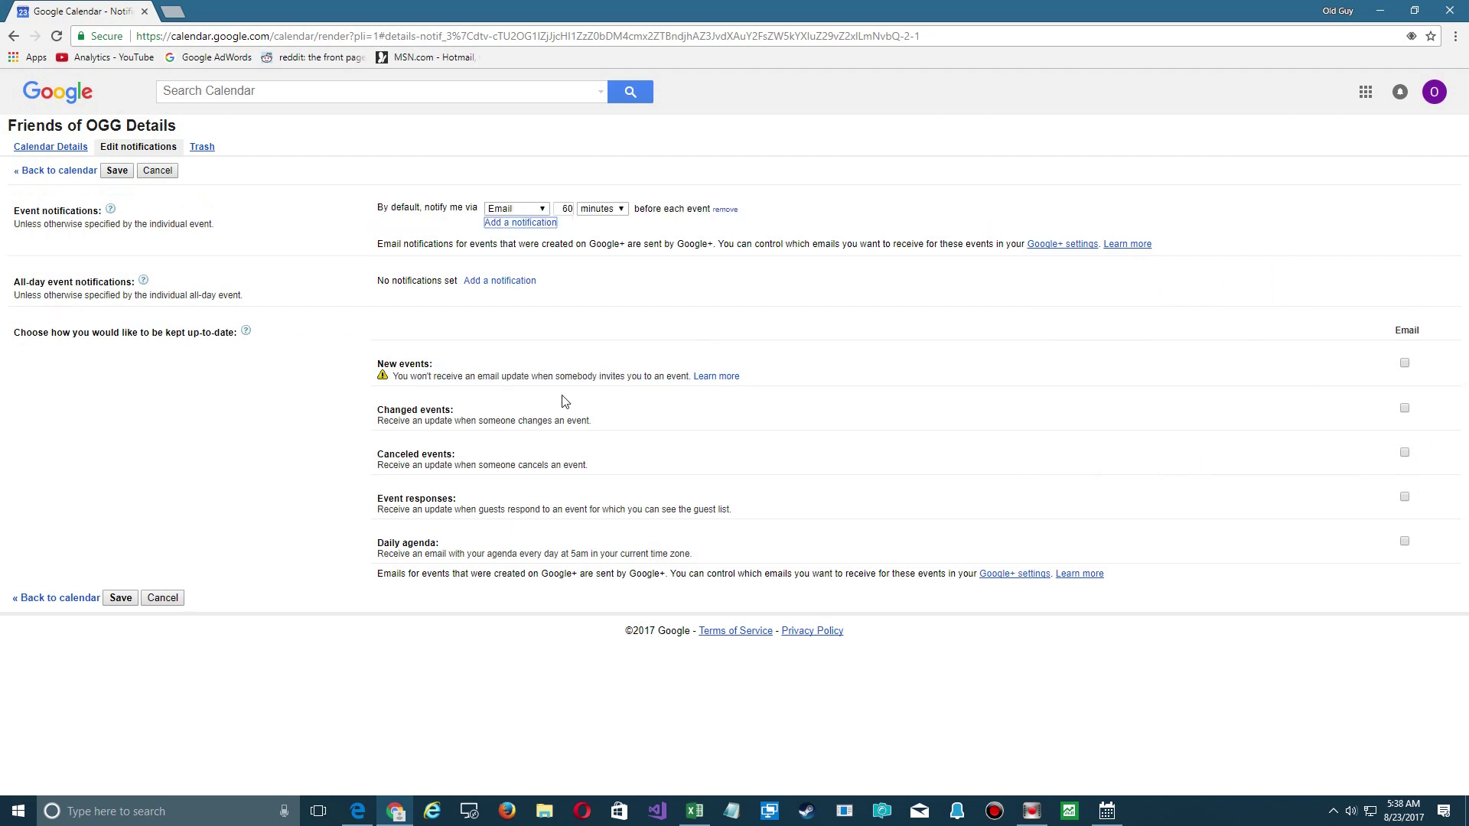
{"action": "left_click", "coordinate": [1405, 363]}
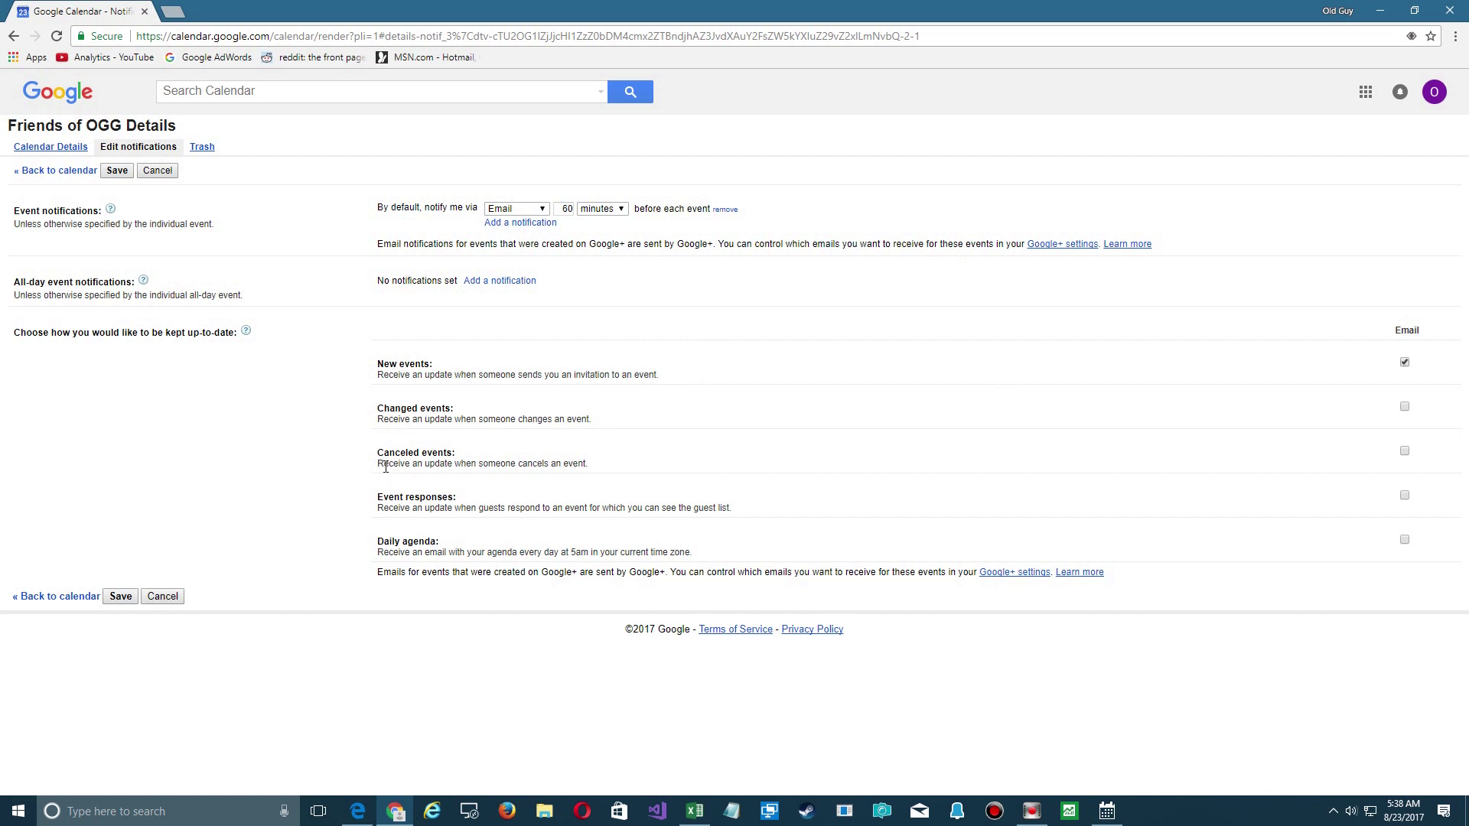
{"action": "left_click", "coordinate": [1406, 408]}
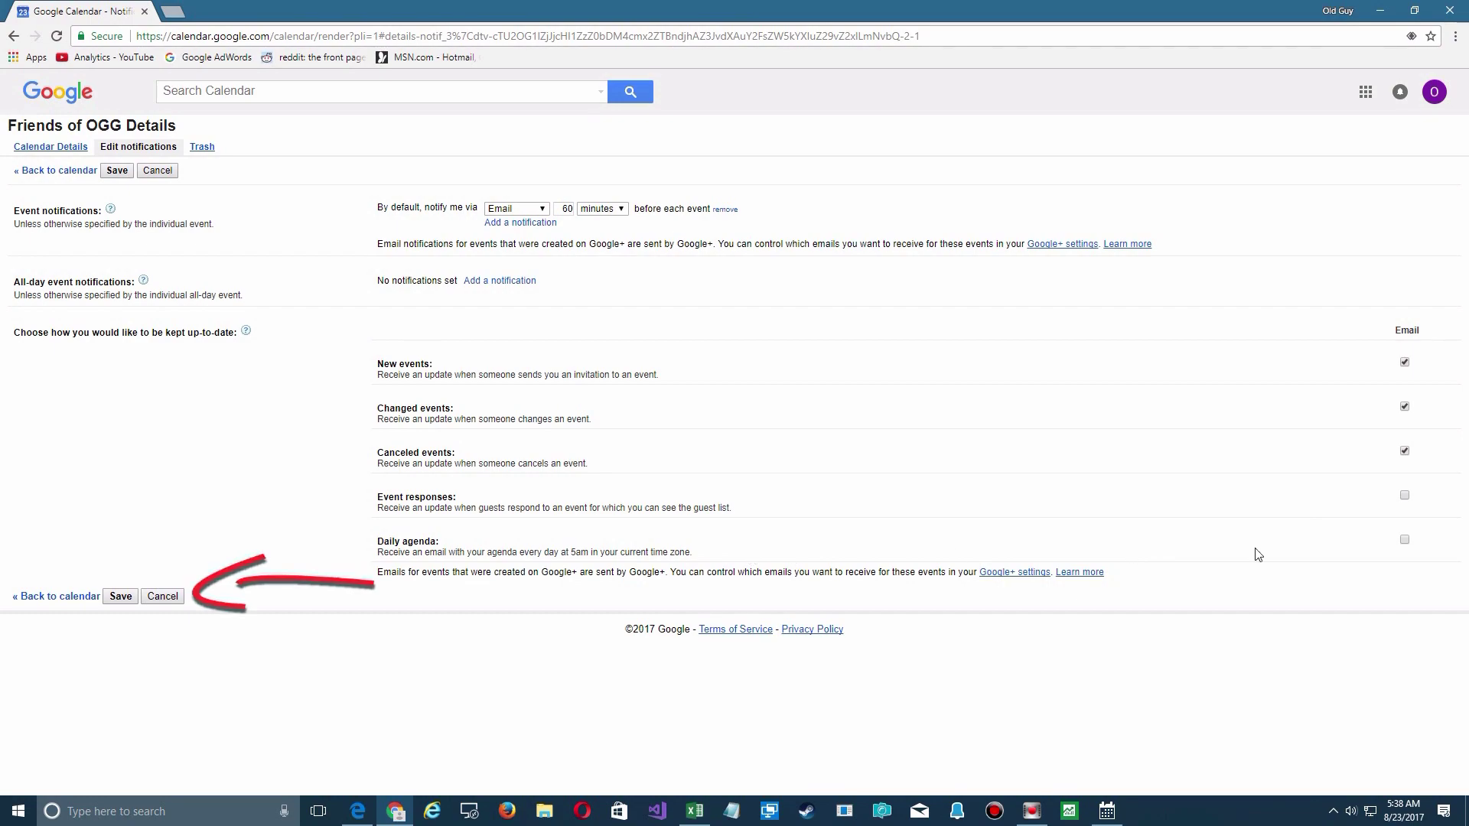
{"action": "left_click", "coordinate": [123, 599]}
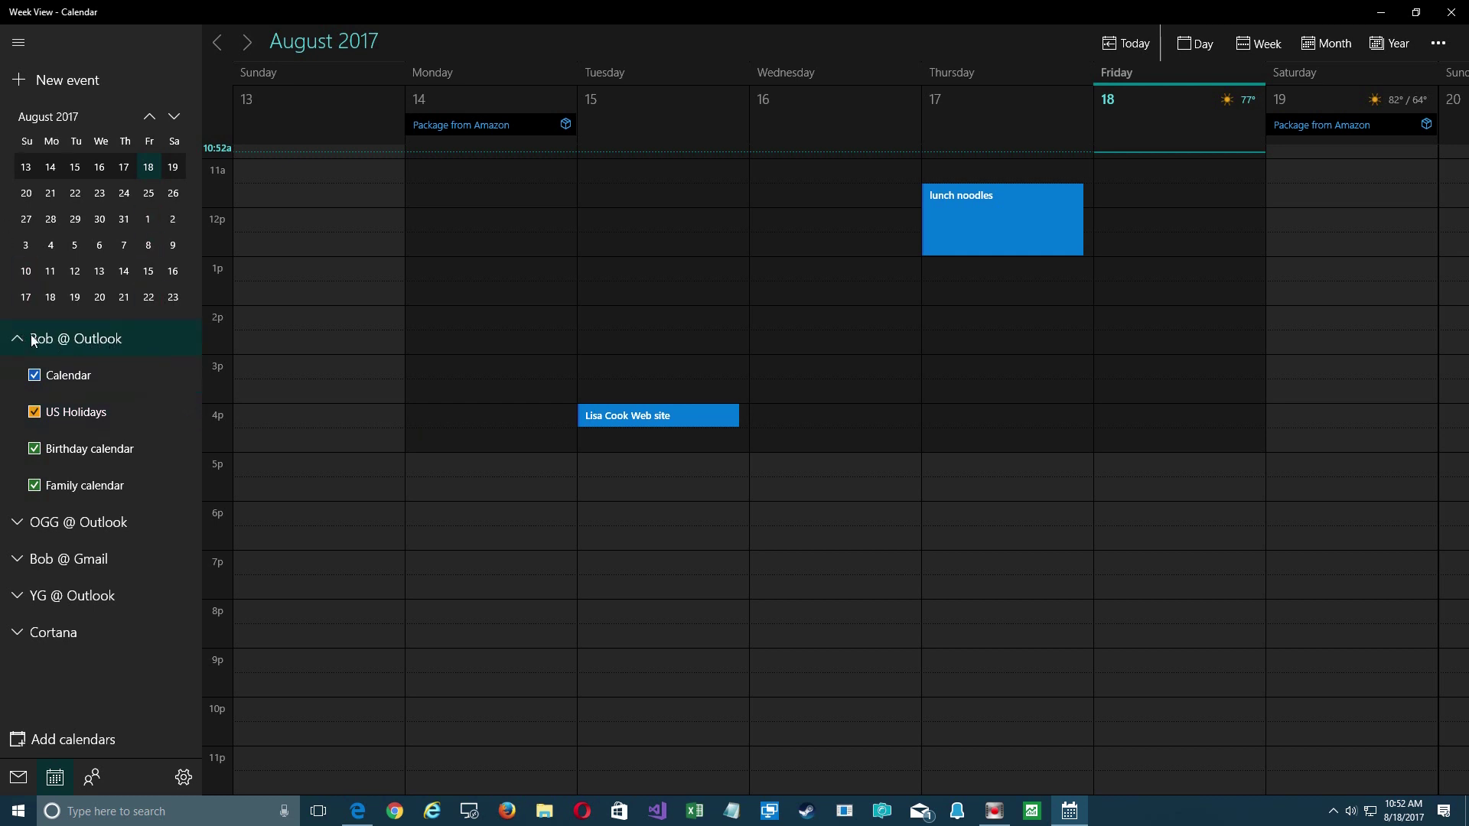
In the Calendar app, create an event on Tuesday, August 15 from 1:00 to 1:30 PM on the first Outlook account's Family calendar.
{"action": "left_click", "coordinate": [94, 488]}
{"action": "left_click", "coordinate": [35, 490]}
{"action": "left_click", "coordinate": [661, 269]}
{"action": "left_click", "coordinate": [880, 320]}
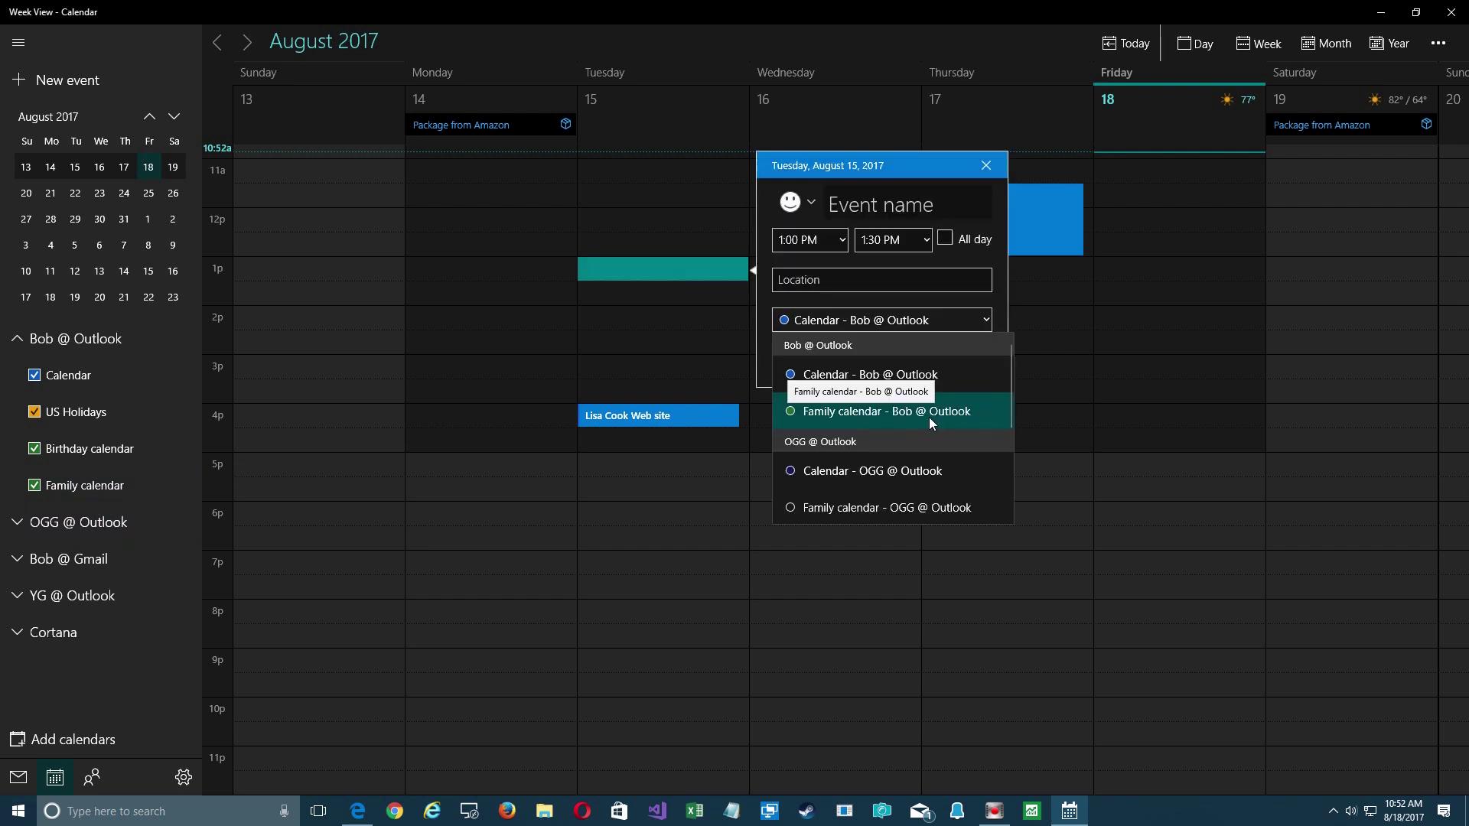
{"action": "left_click", "coordinate": [929, 416]}
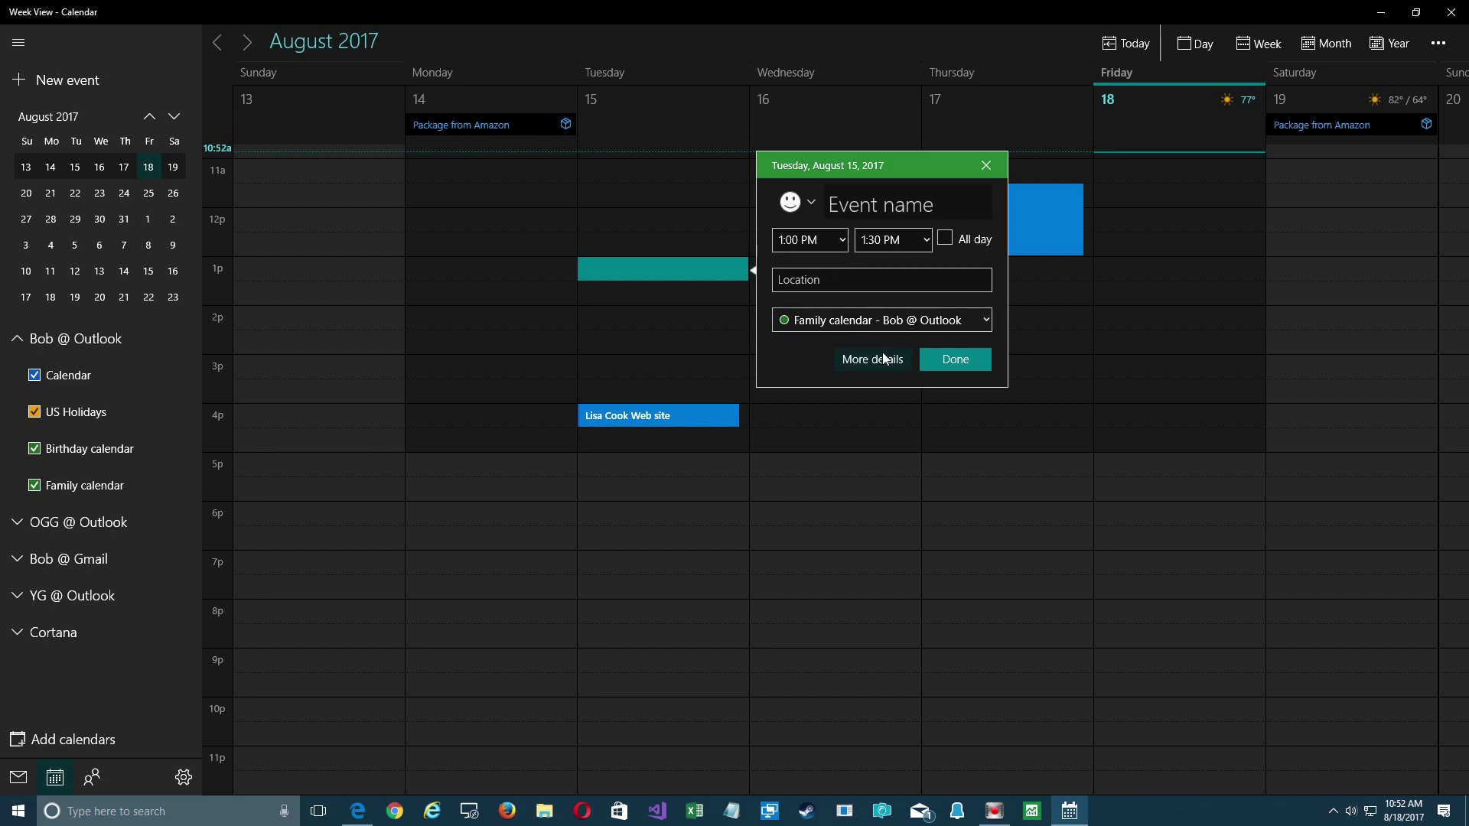
{"action": "left_click", "coordinate": [947, 364]}
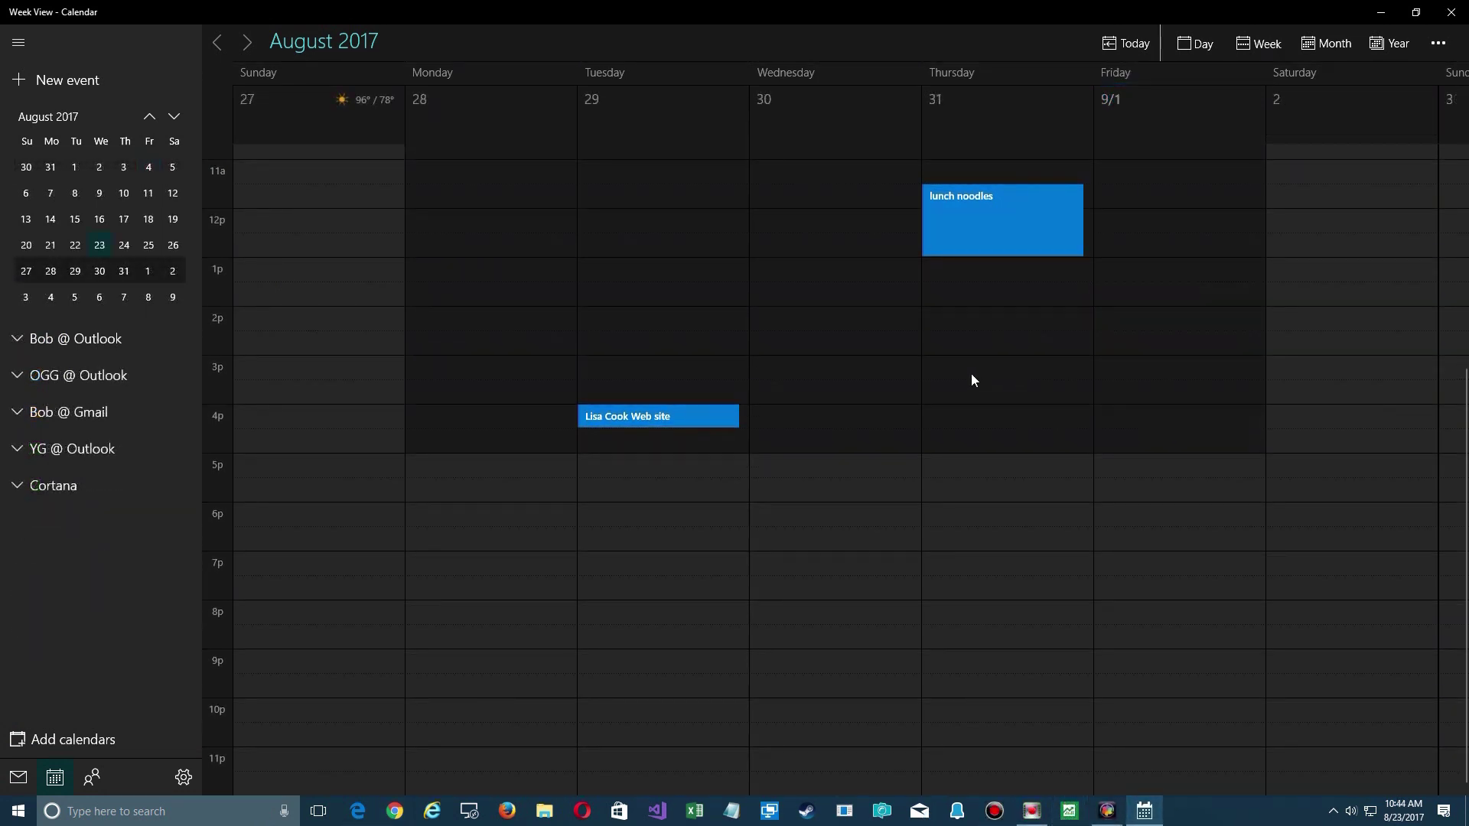
Start an event on Thursday, August 31 from 3:00 to 3:30 PM and review the calendars available for it.
{"action": "left_click", "coordinate": [971, 374]}
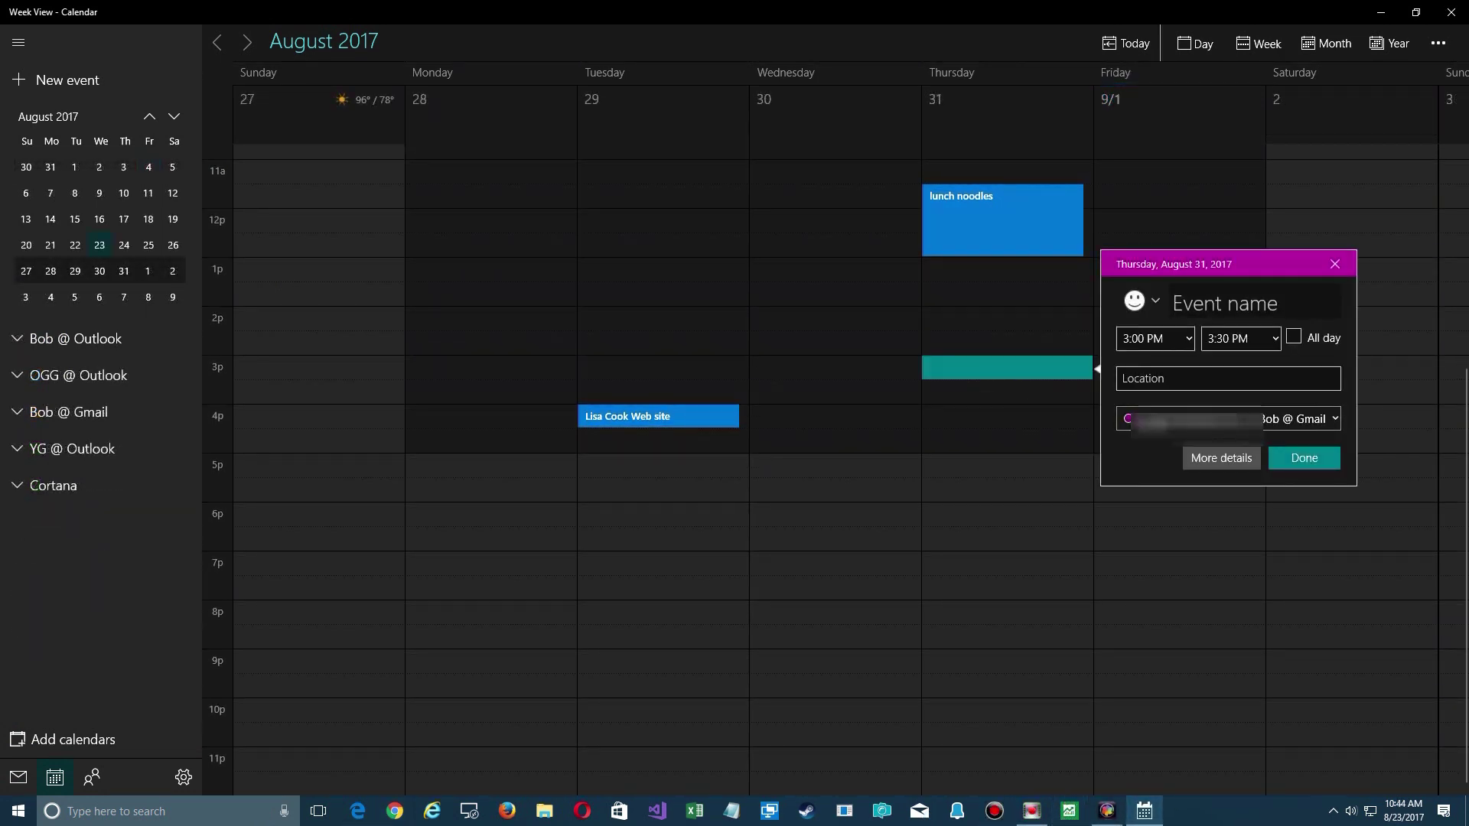
{"action": "left_click", "coordinate": [1194, 419]}
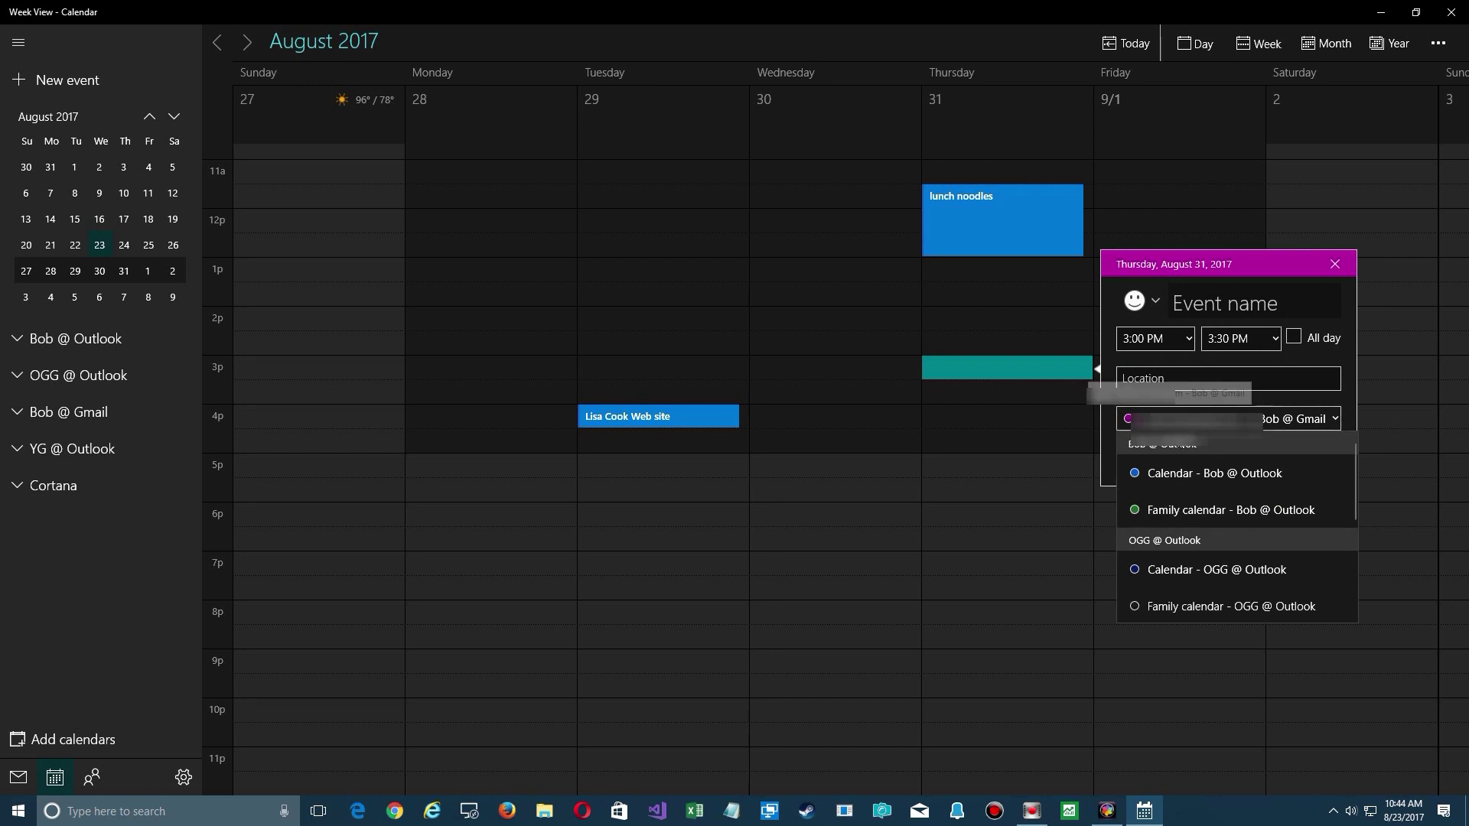
{"action": "scroll", "coordinate": [1263, 536], "scroll_direction": "down", "scroll_amount": 3}
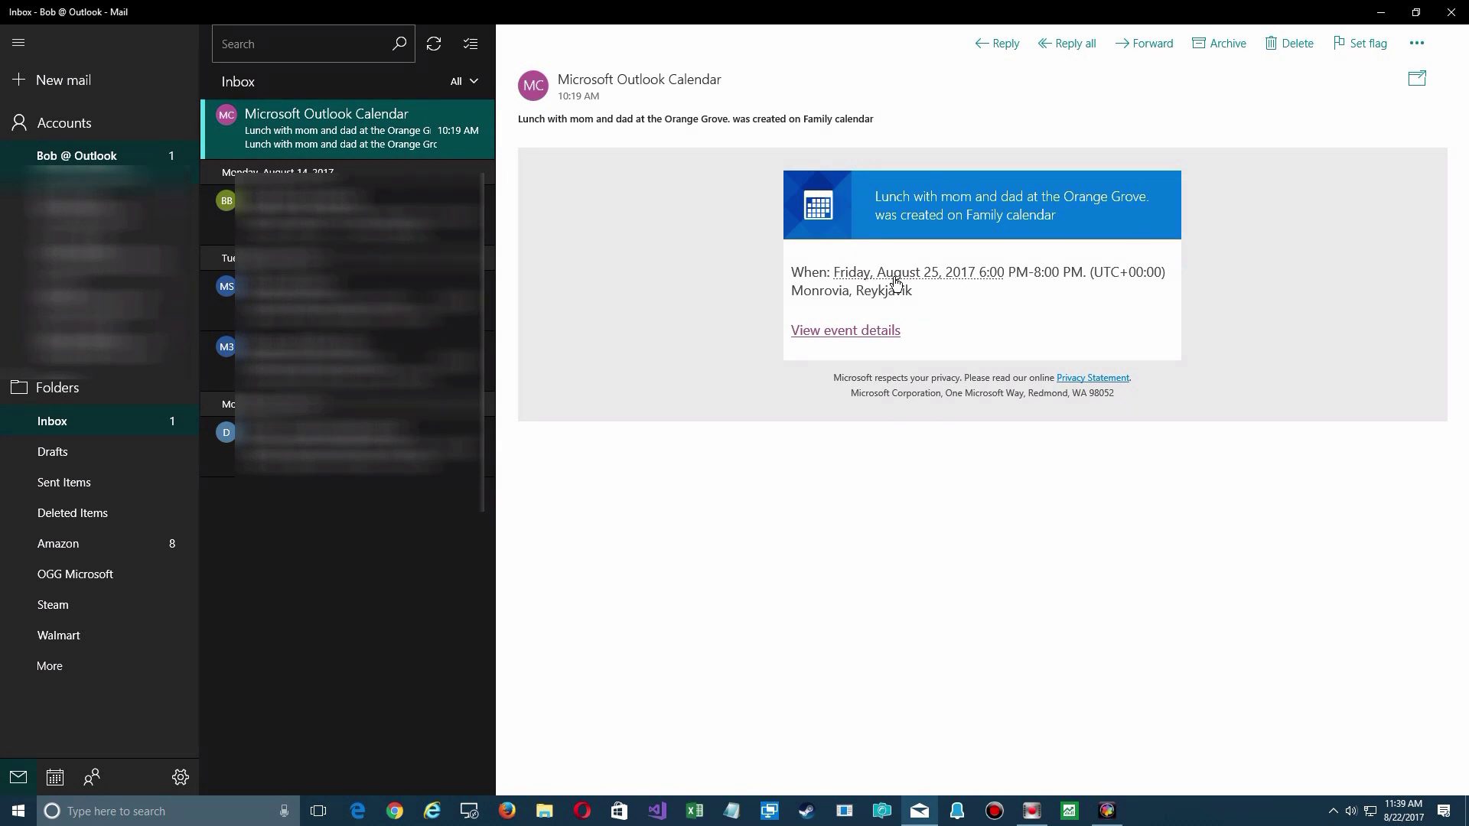
Compare the date and time in the Family calendar notification email with the lunch event's details in Calendar, and close the event.
{"action": "left_click_drag", "start_coordinate": [984, 281], "coordinate": [1169, 278]}
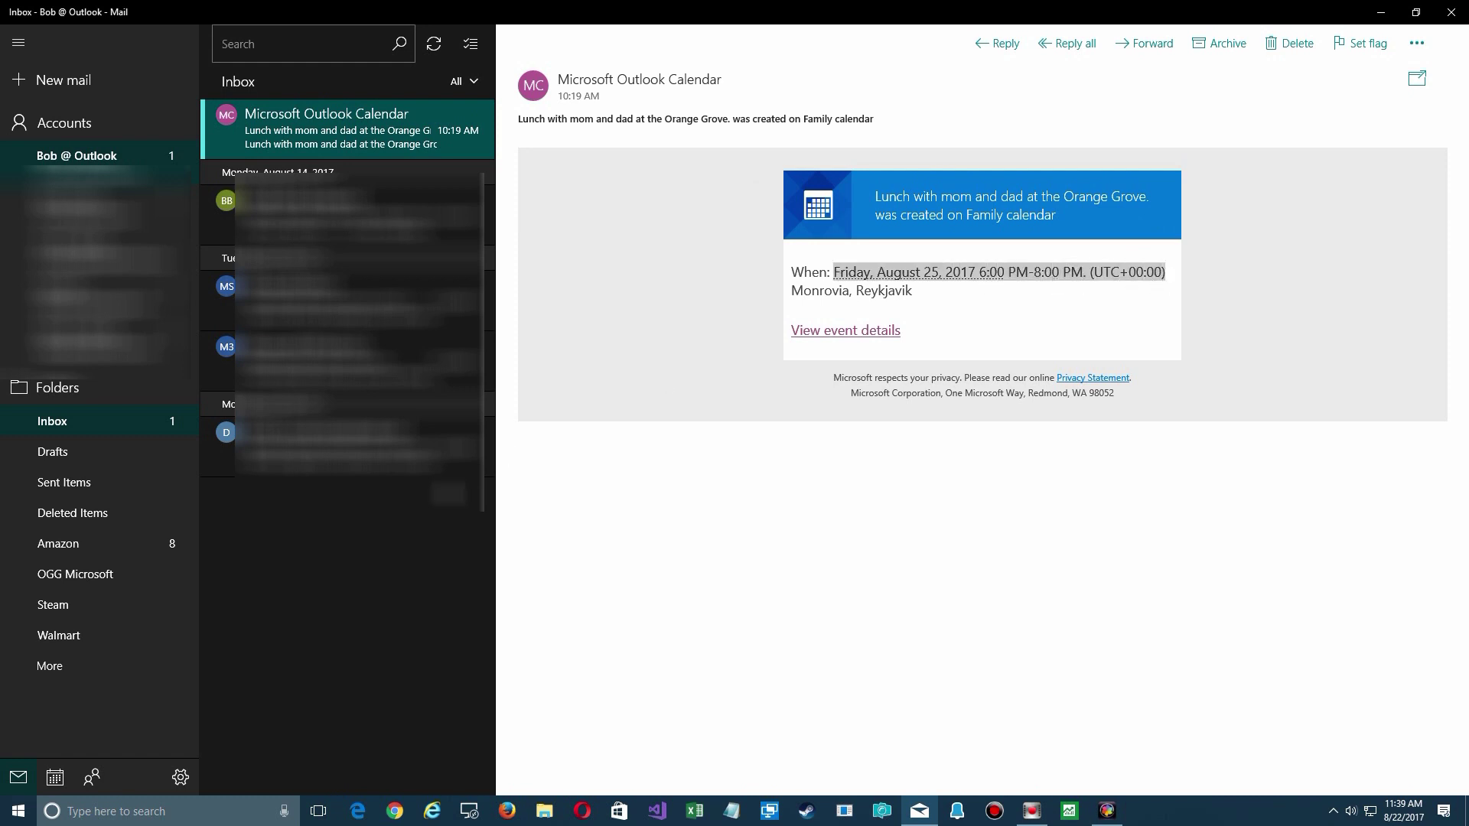
{"action": "left_click", "coordinate": [54, 779]}
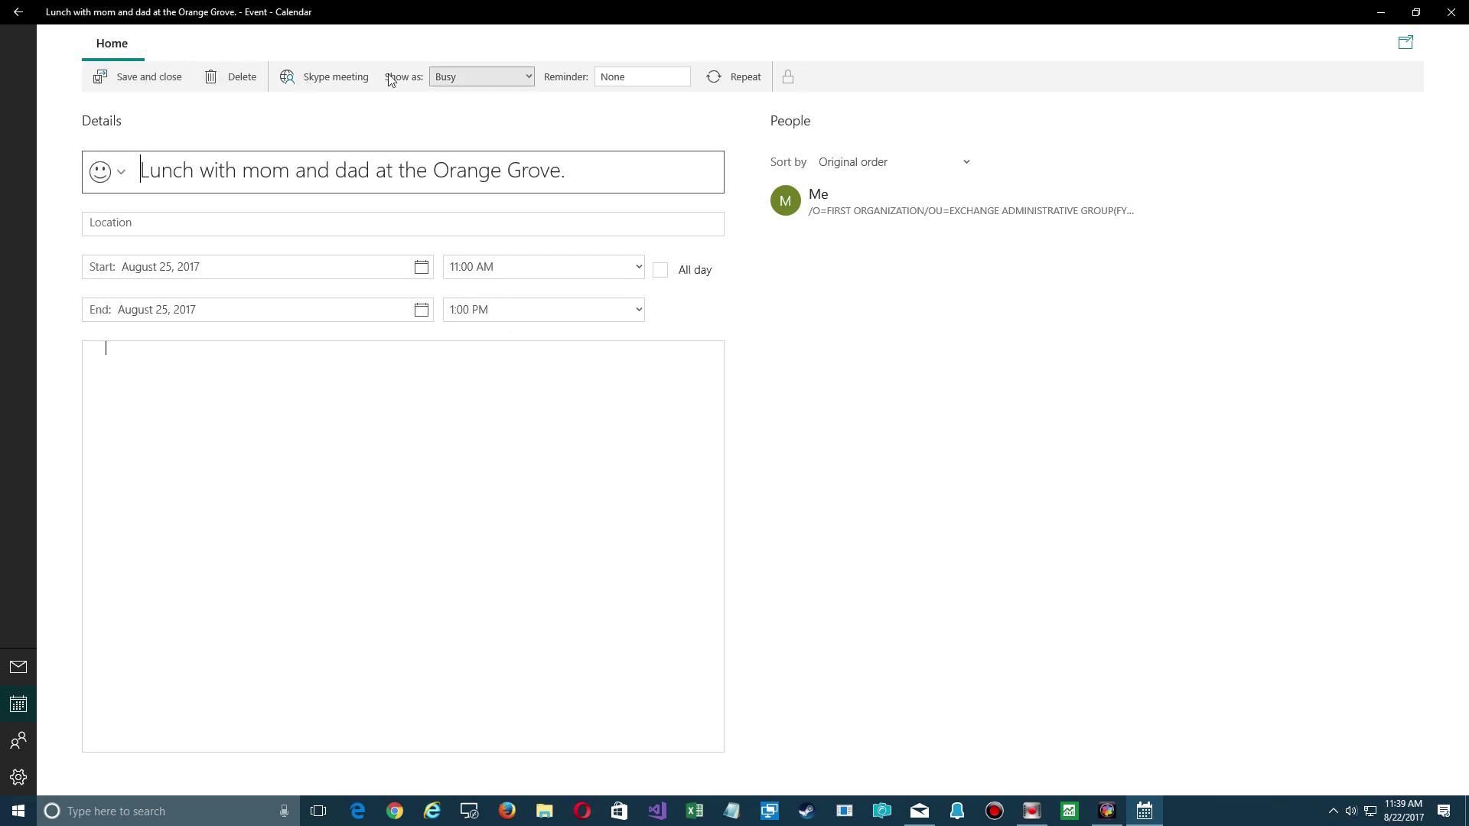
{"action": "left_click", "coordinate": [13, 15]}
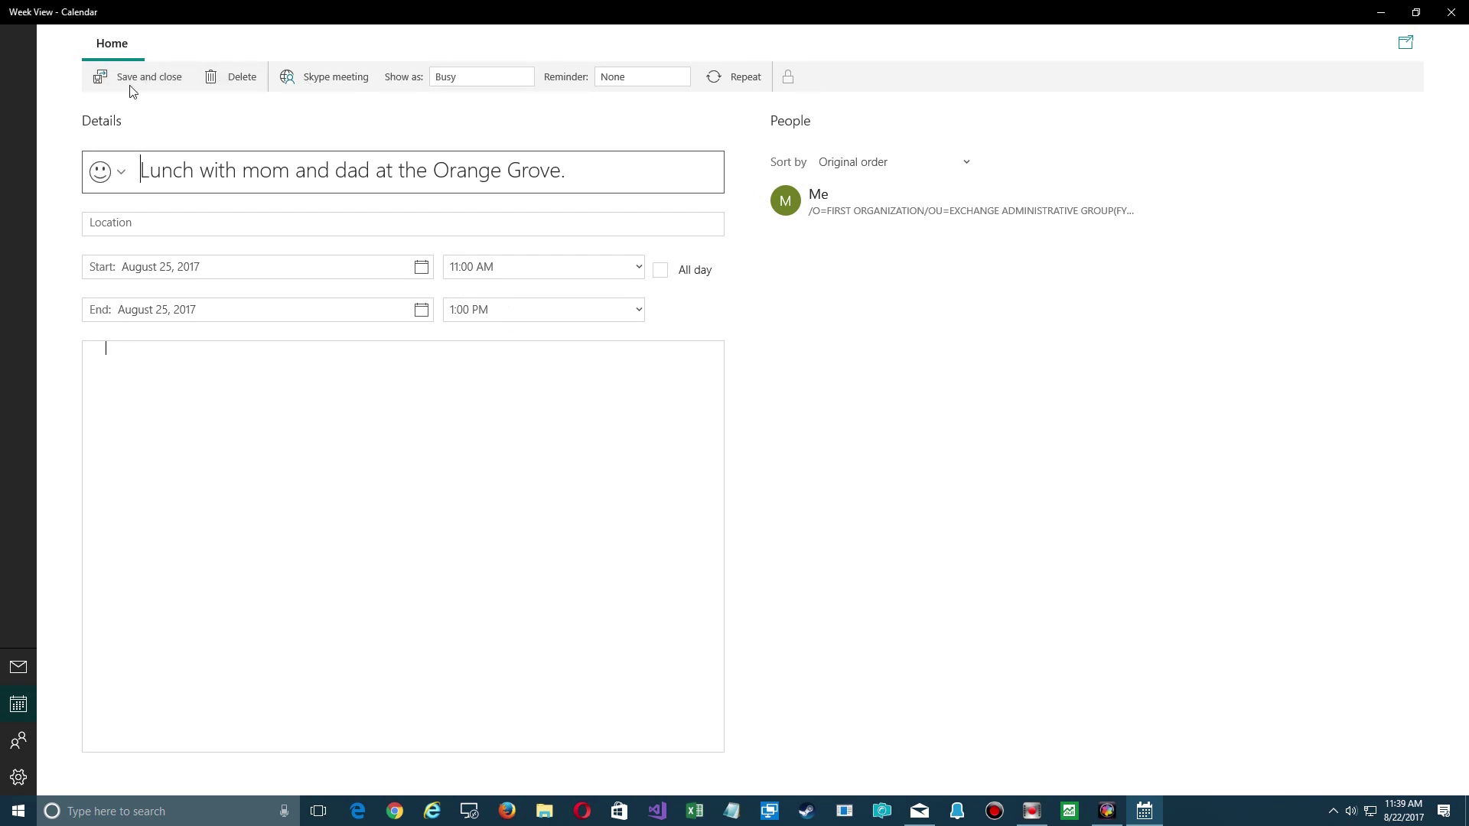